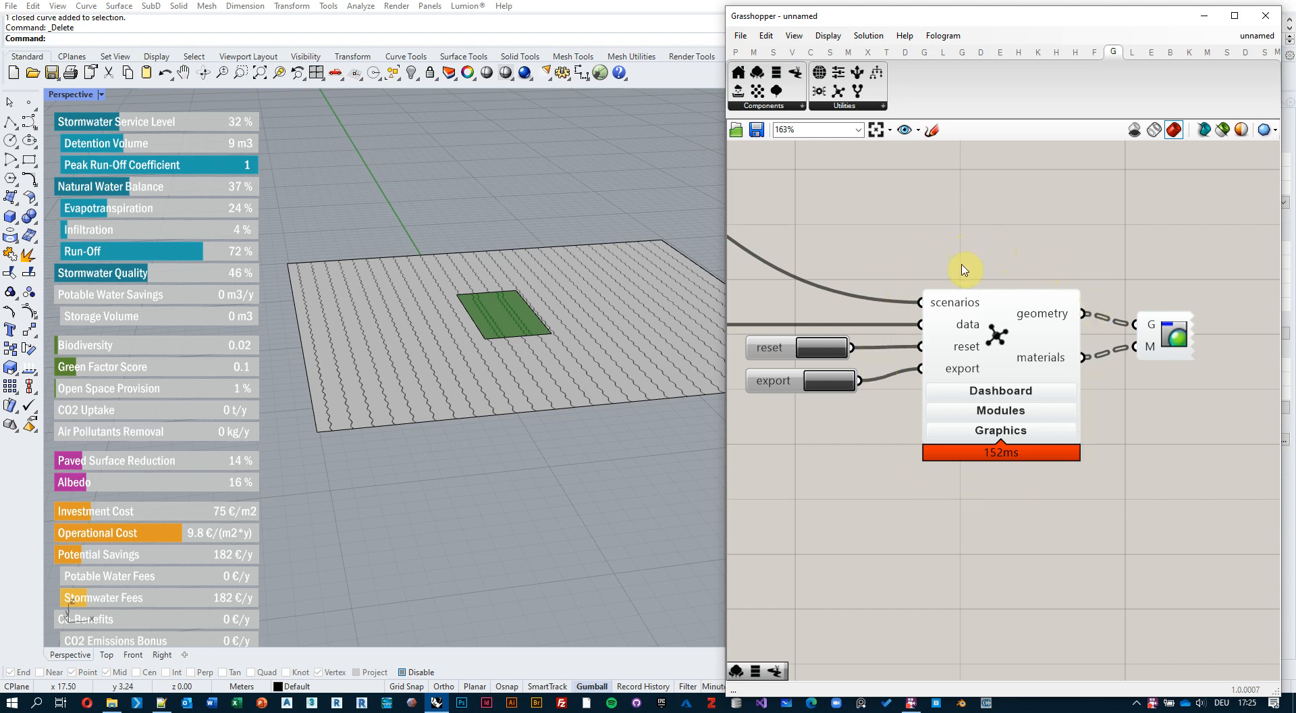
scroll(941, 302, "down", 4)
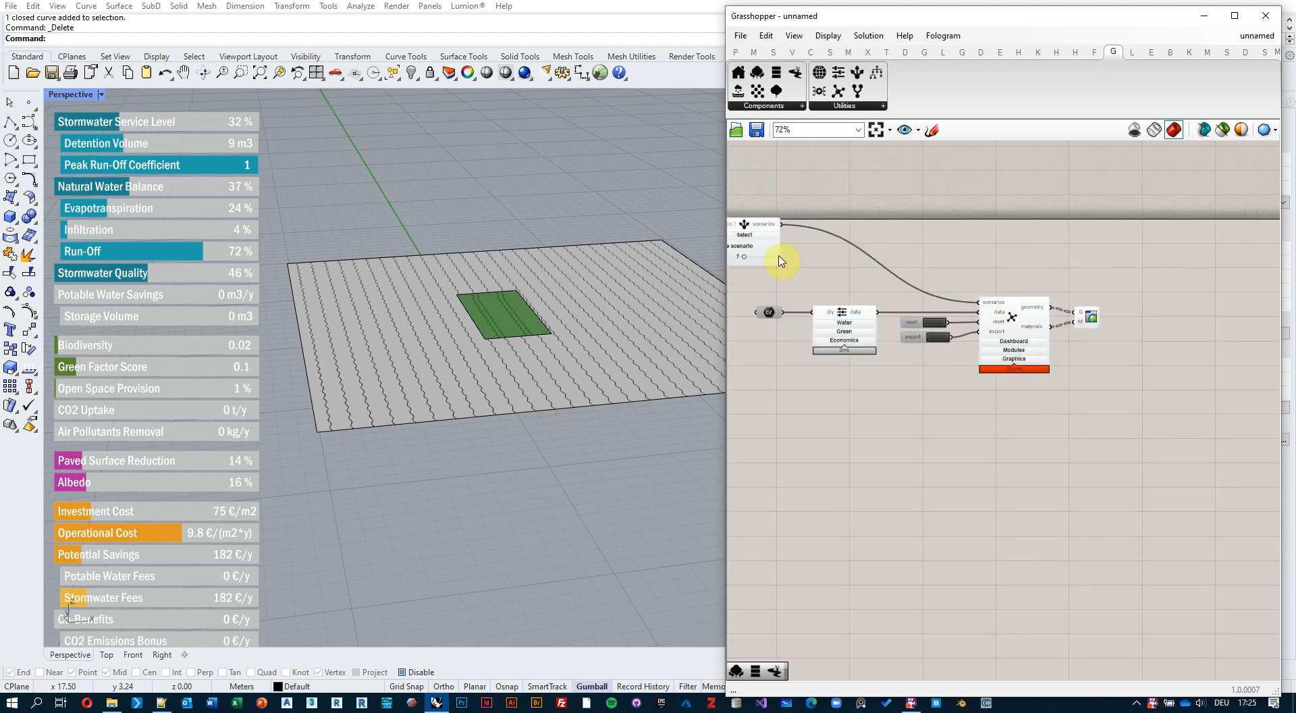
scroll(1006, 300, "up", 3)
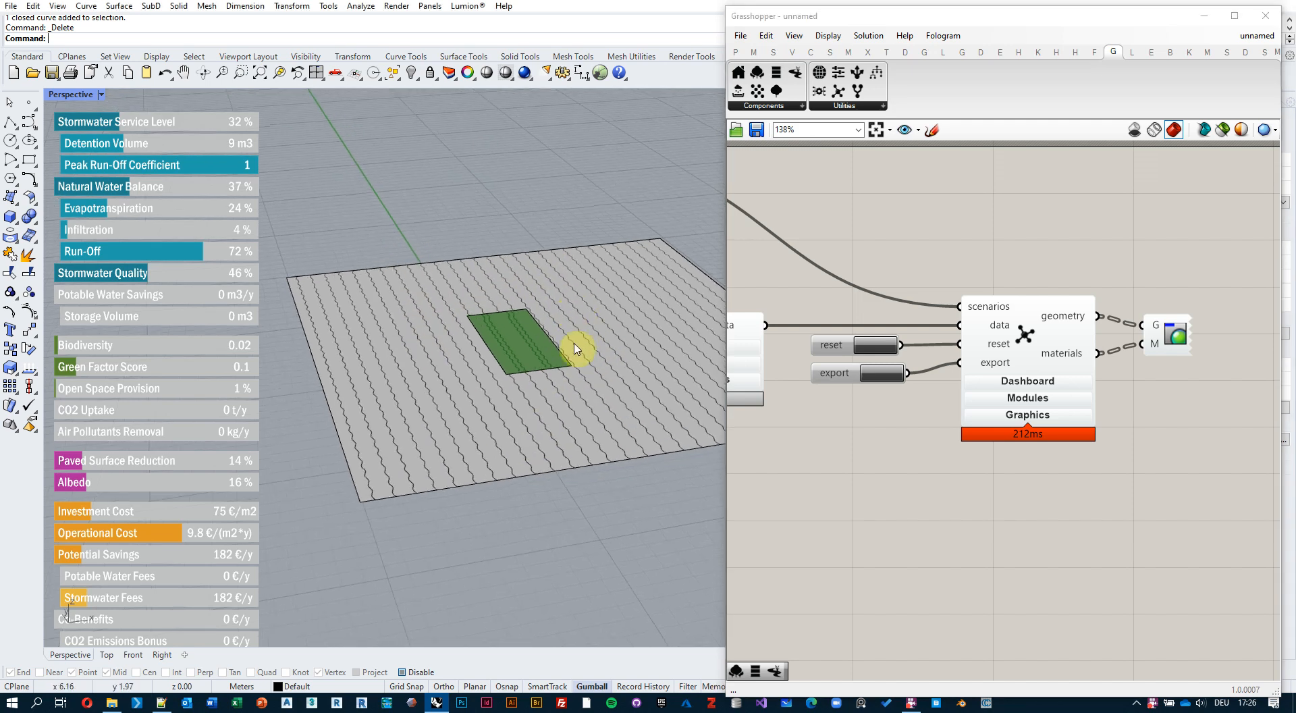
scroll(574, 351, "up", 4)
scroll(574, 350, "down", 3)
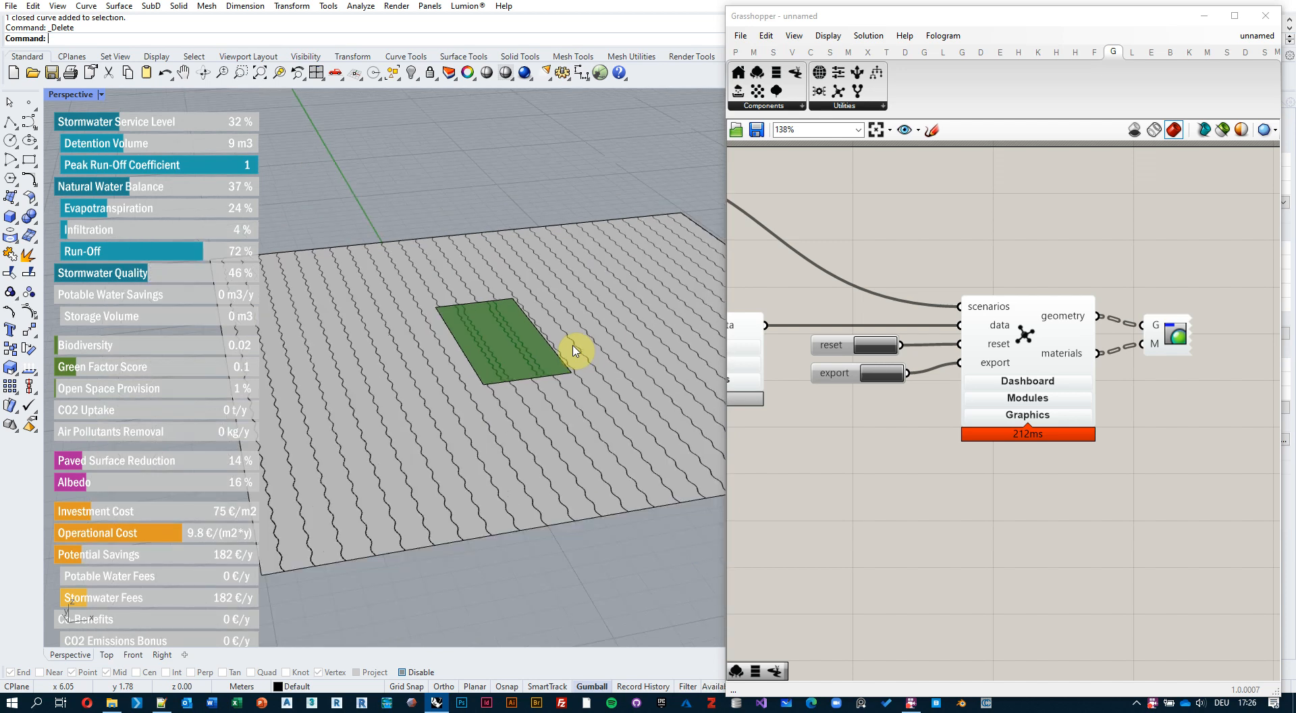
Step: Move the Grasshopper window aside and display the custom settings of the Green Area - Meadow material in Rhino's material library
left_click_drag(1071, 21, 865, 22)
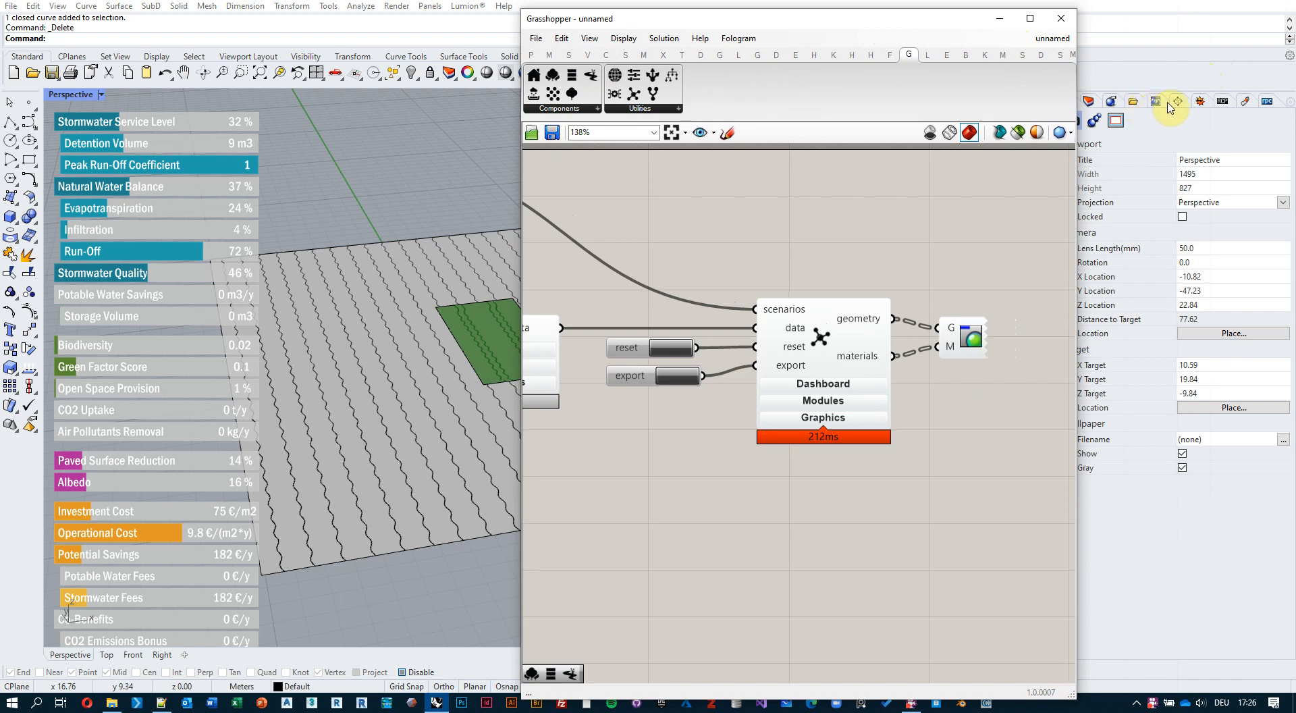
left_click(1223, 102)
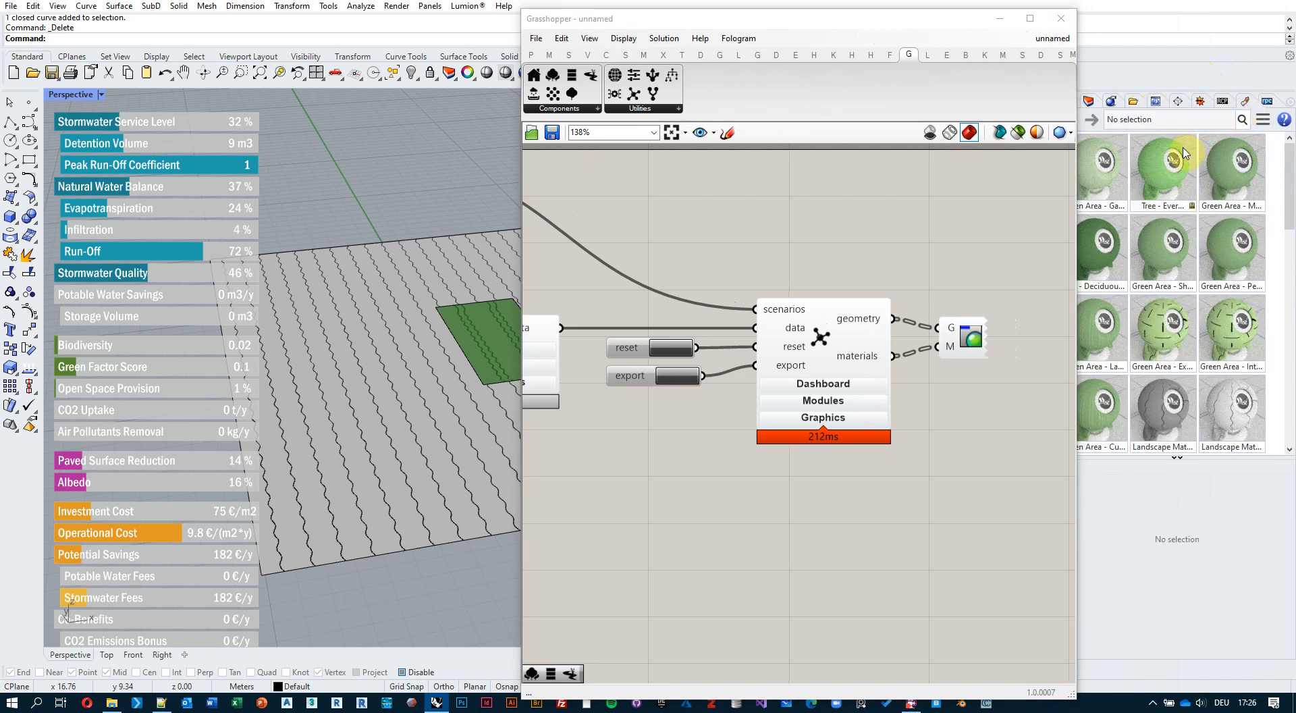
left_click_drag(936, 27, 891, 29)
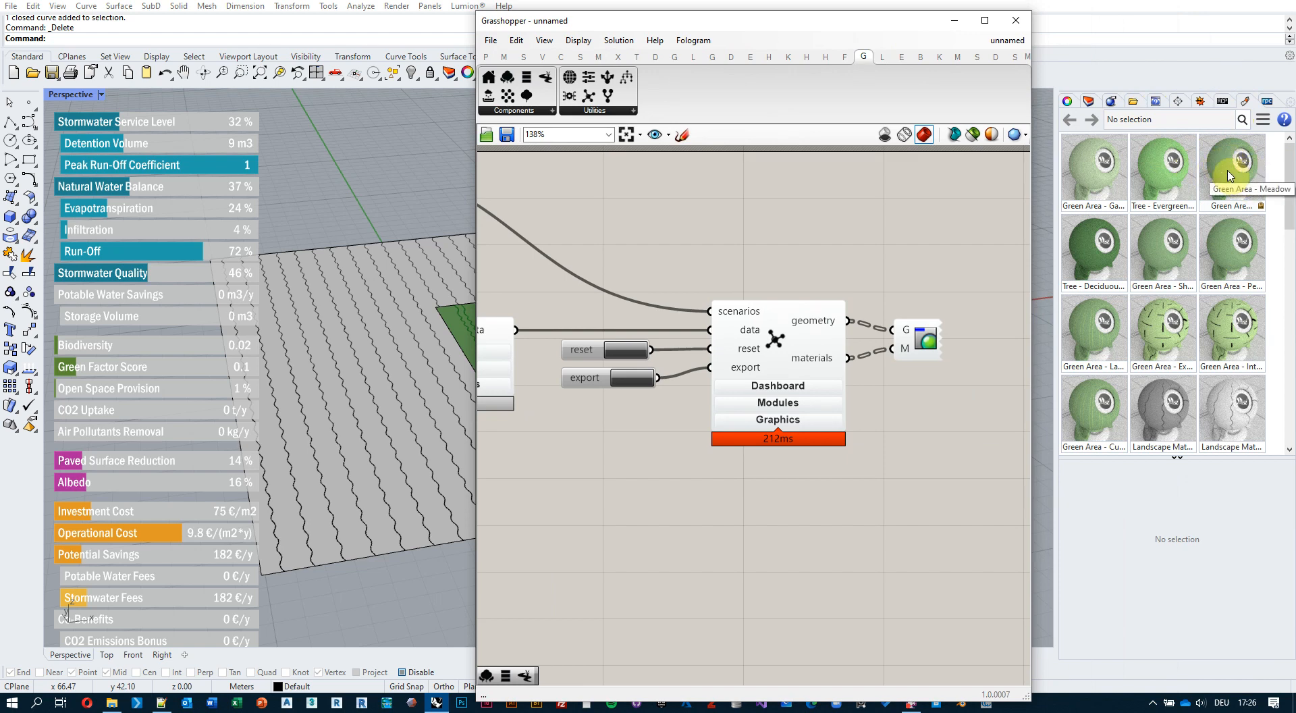
left_click(1210, 186)
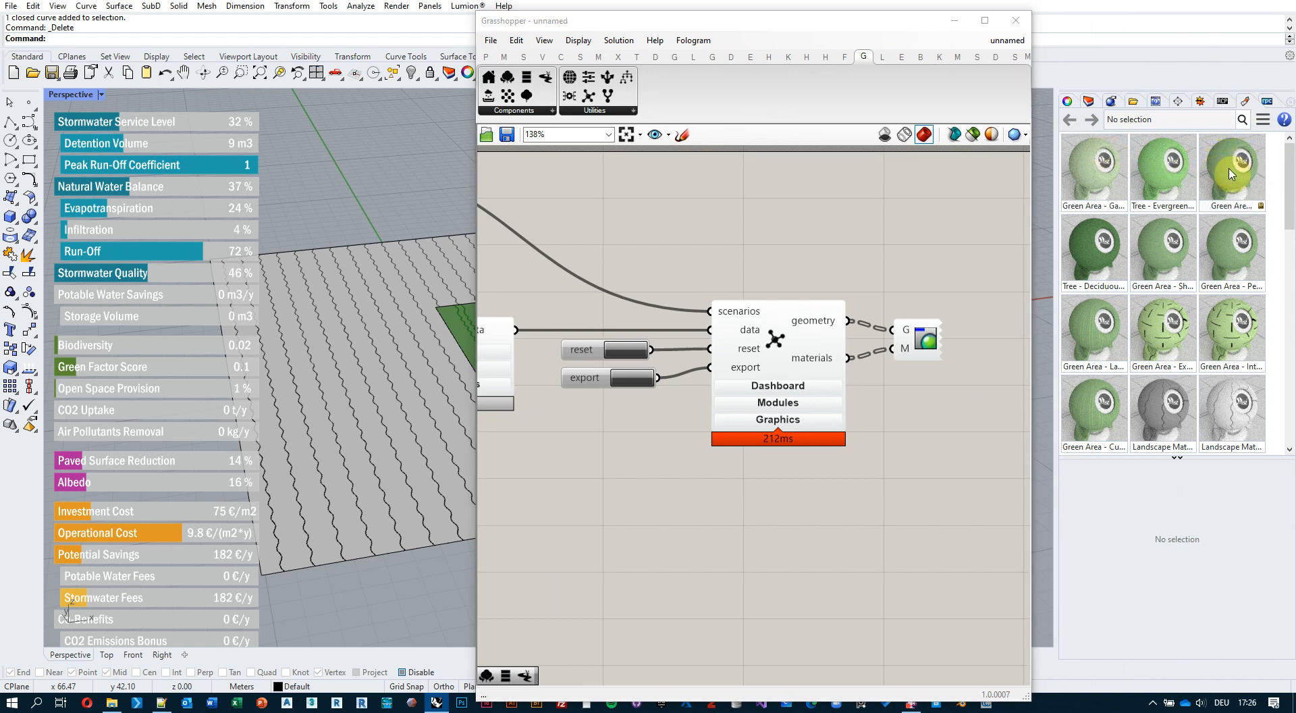
scroll(1209, 574, "down", 2)
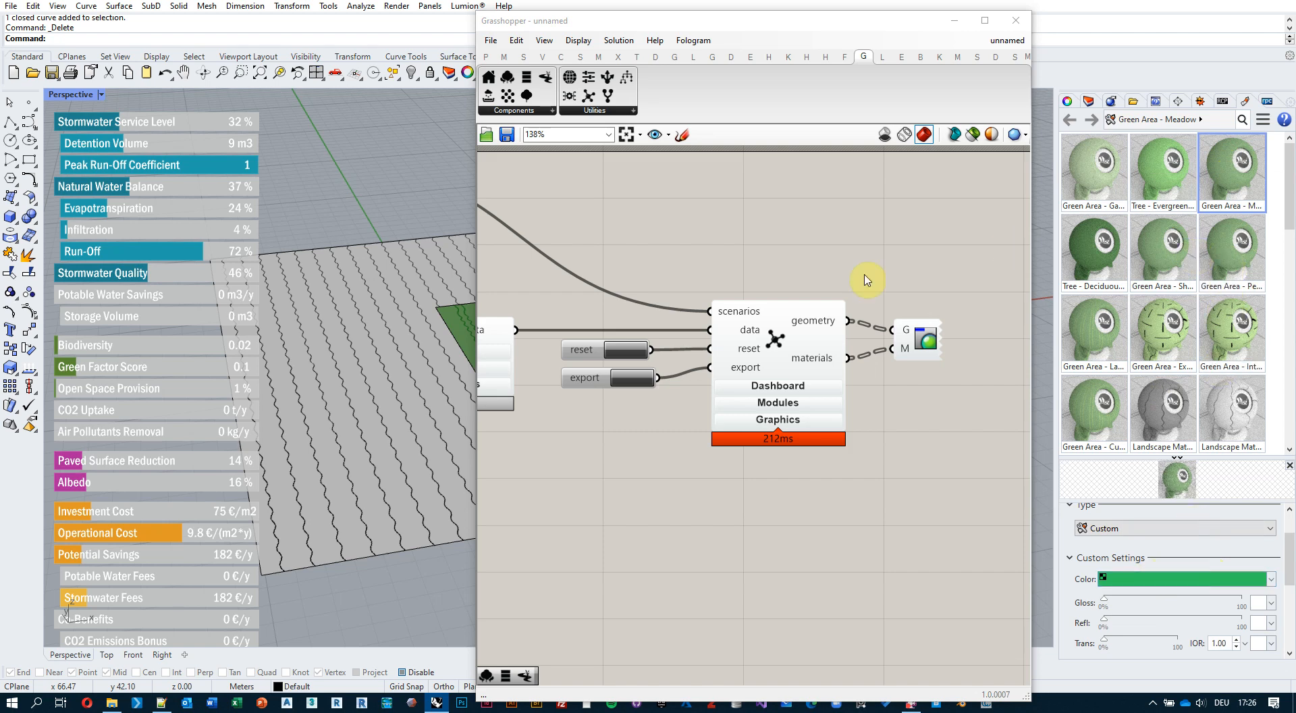
Step: Trigger the reset of the dashboard component and move the Grasshopper window clear of the green patch in the viewport
left_click(618, 355)
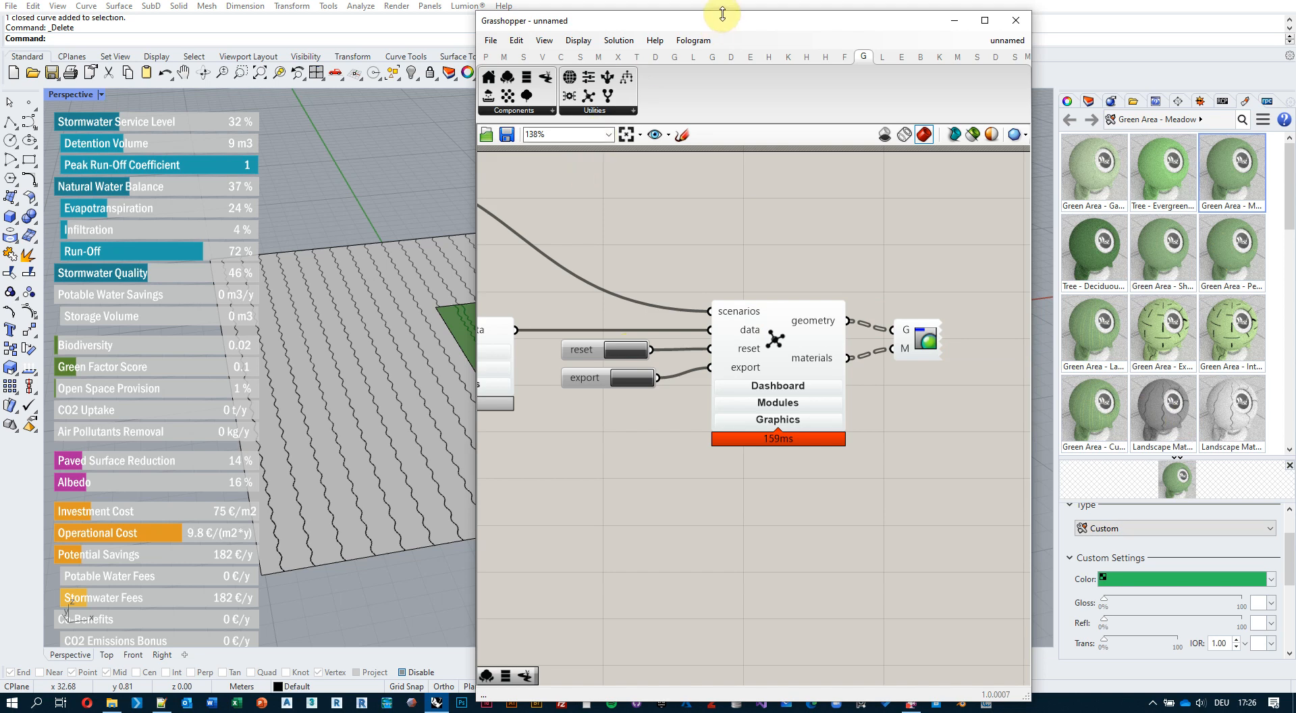
left_click_drag(732, 14, 976, 8)
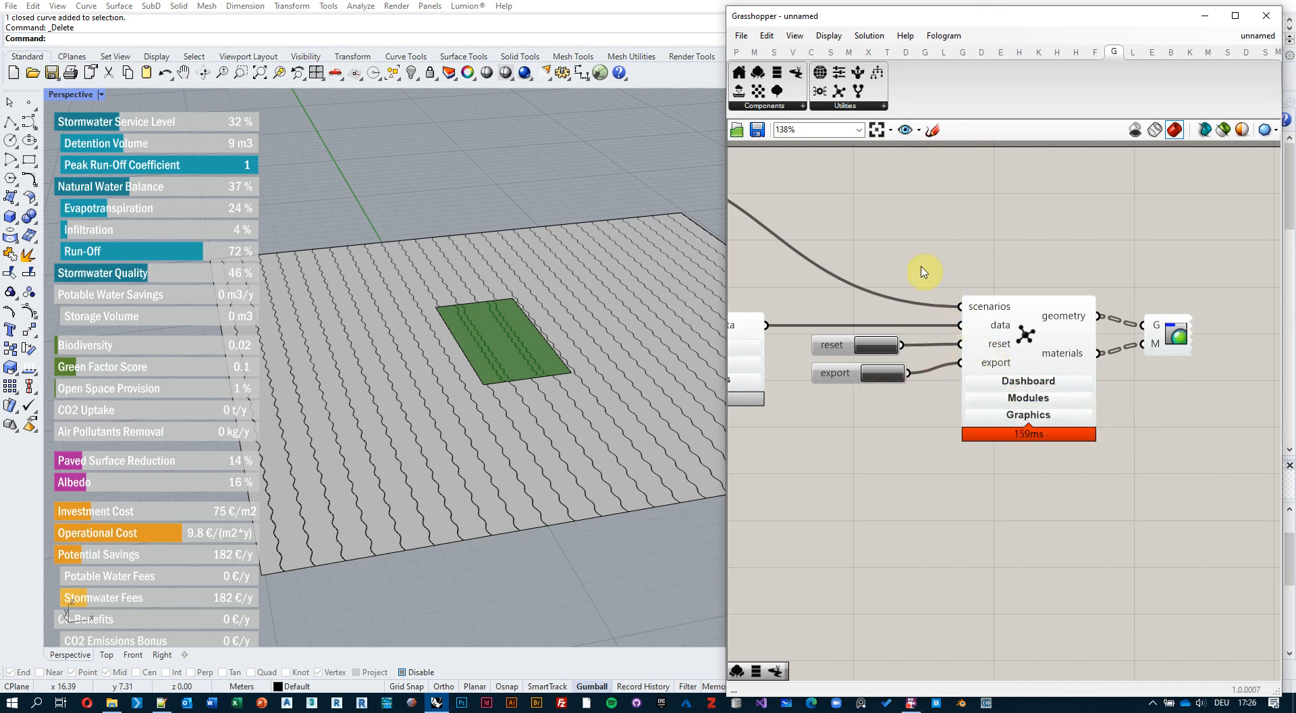
Step: Examine the dashboard component's scenarios, data, reset and export inputs and its geometry and materials outputs feeding the preview component
scroll(905, 262, "down", 2)
right_click_drag(819, 254, 992, 272)
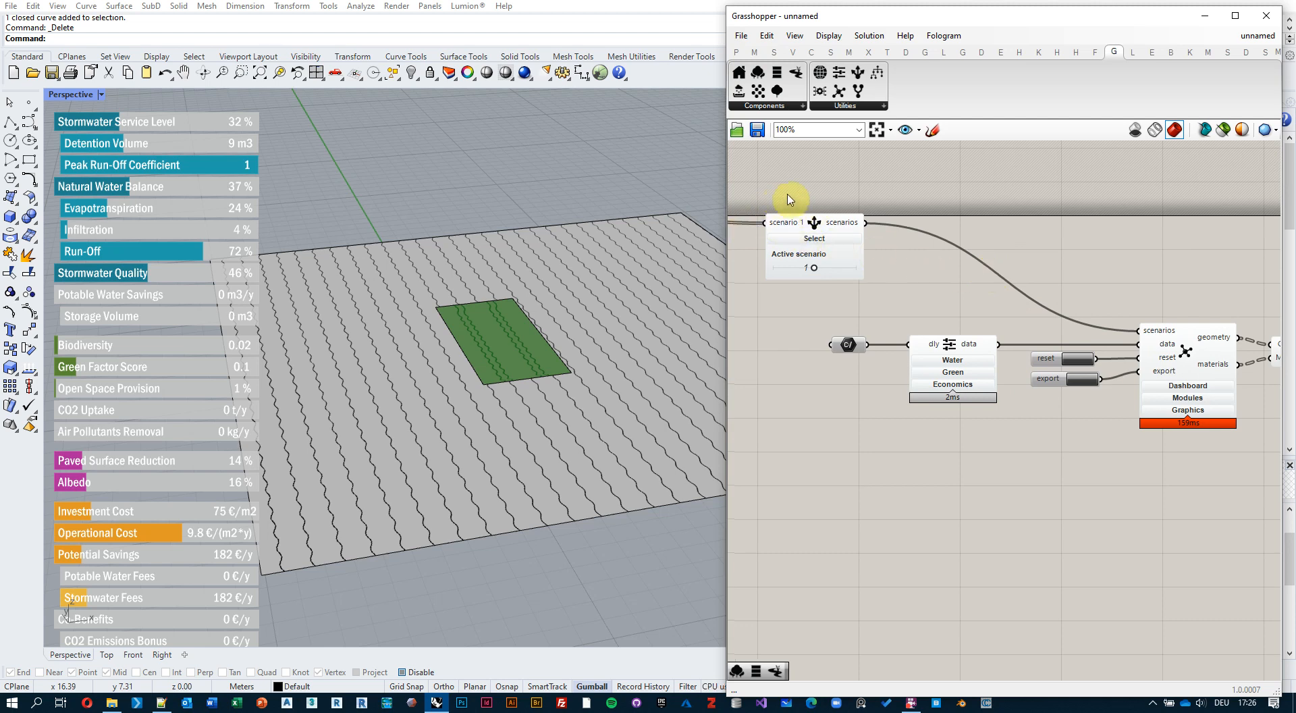
scroll(1035, 254, "up", 3)
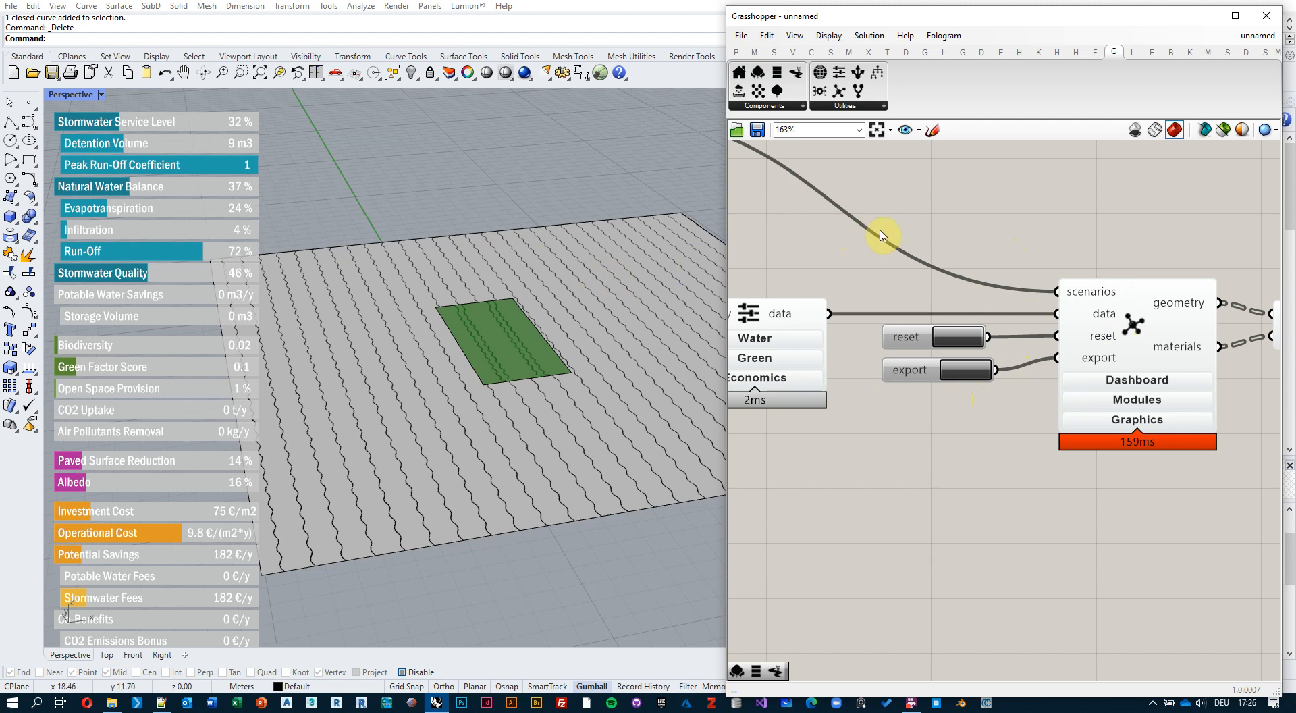
right_click_drag(1125, 236, 1002, 217)
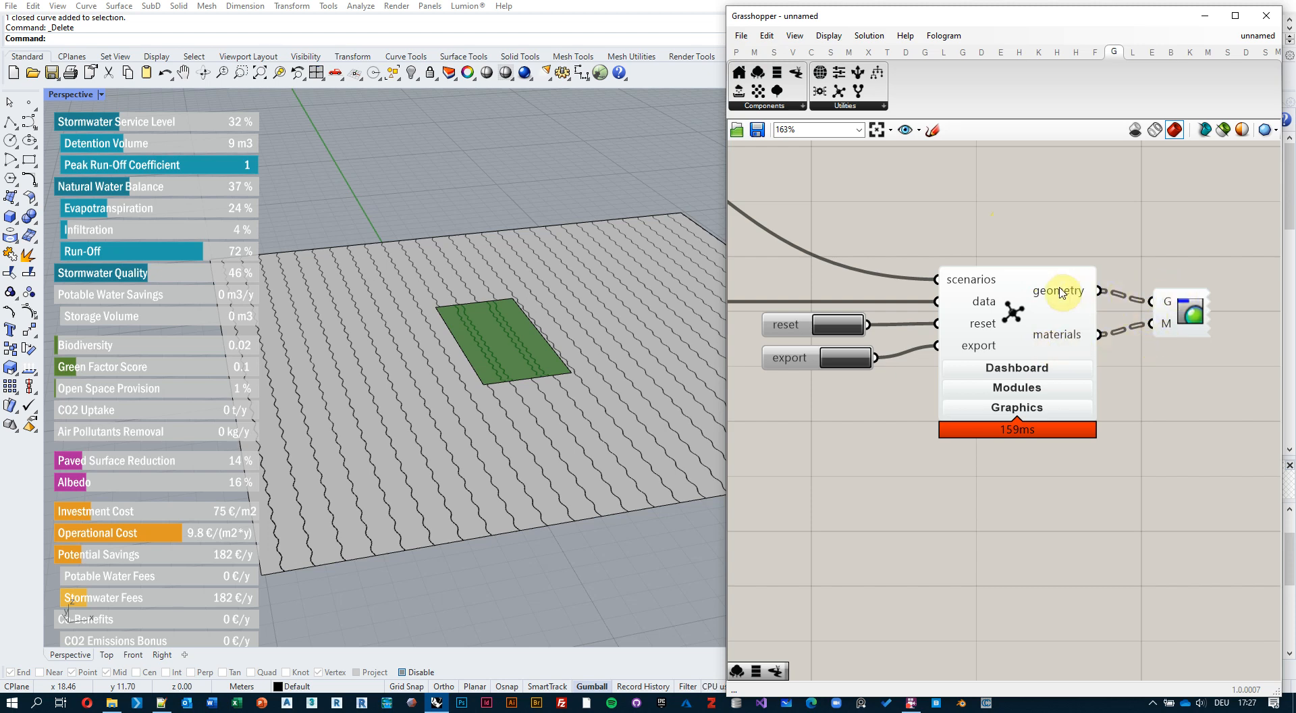
right_click_drag(1062, 301, 1019, 302)
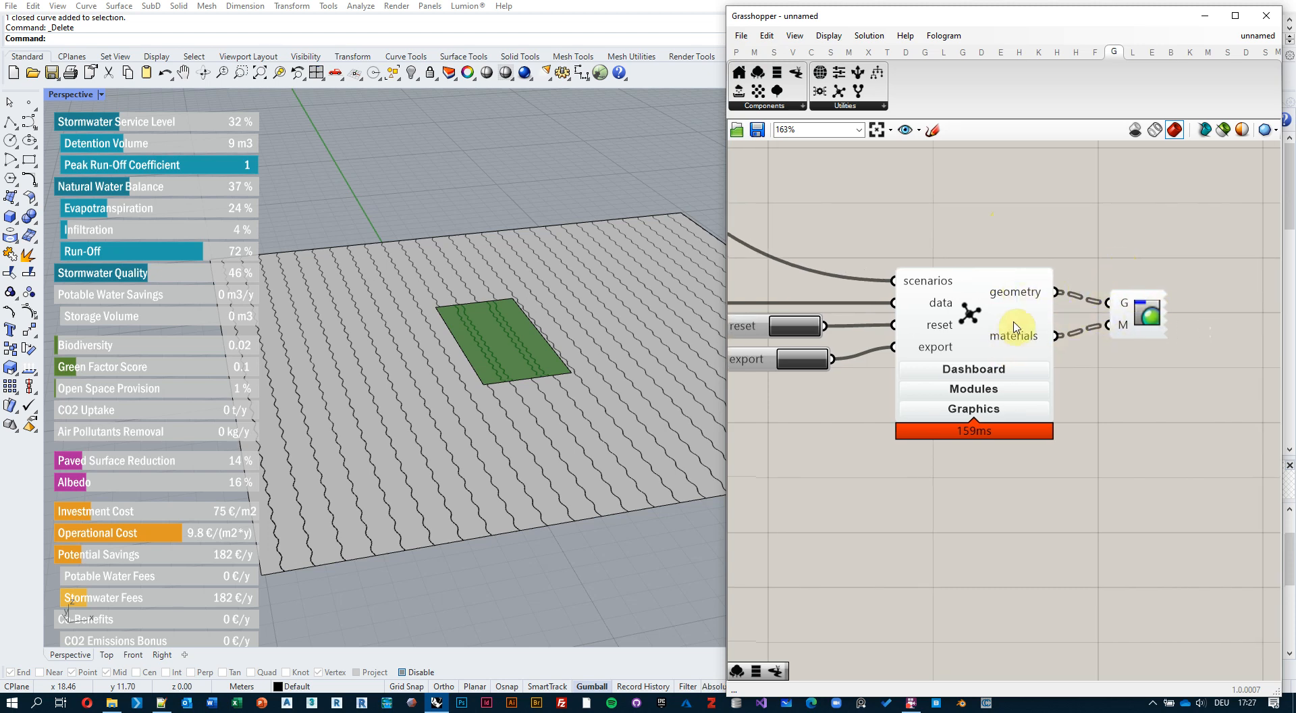
left_click(1147, 312)
left_click(1154, 240)
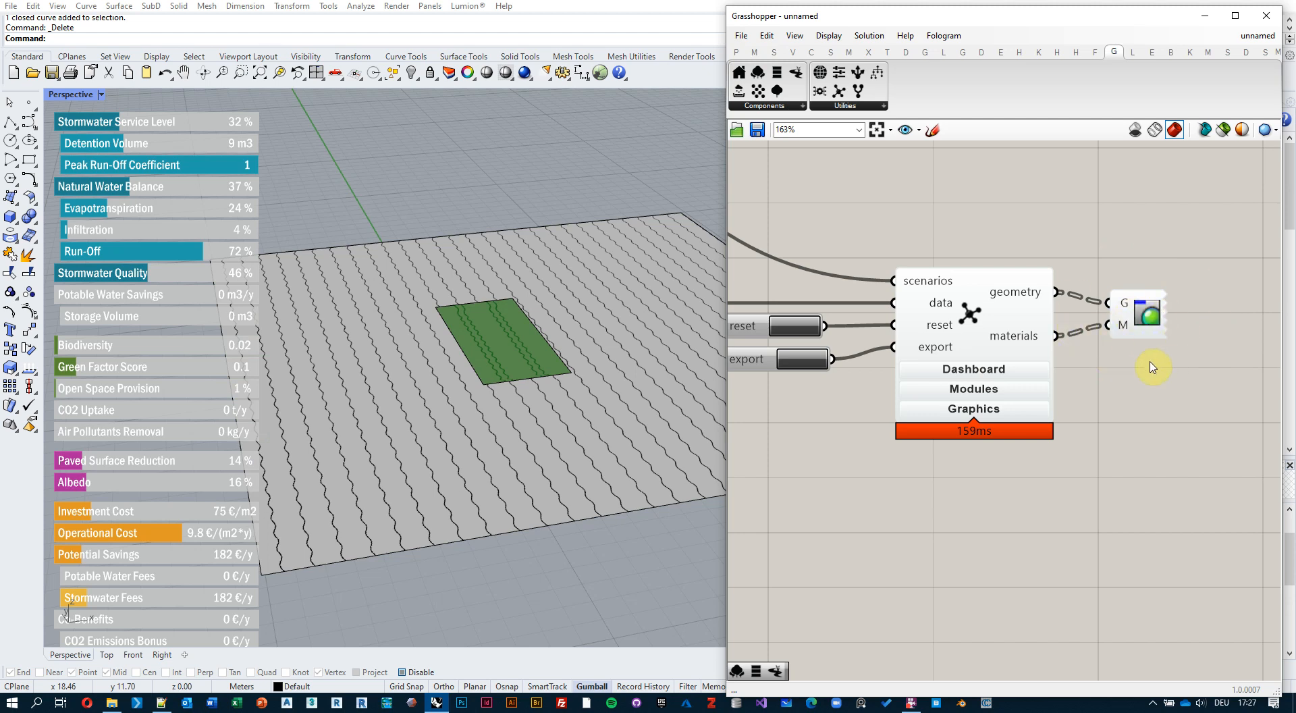
right_click_drag(1142, 416, 1136, 362)
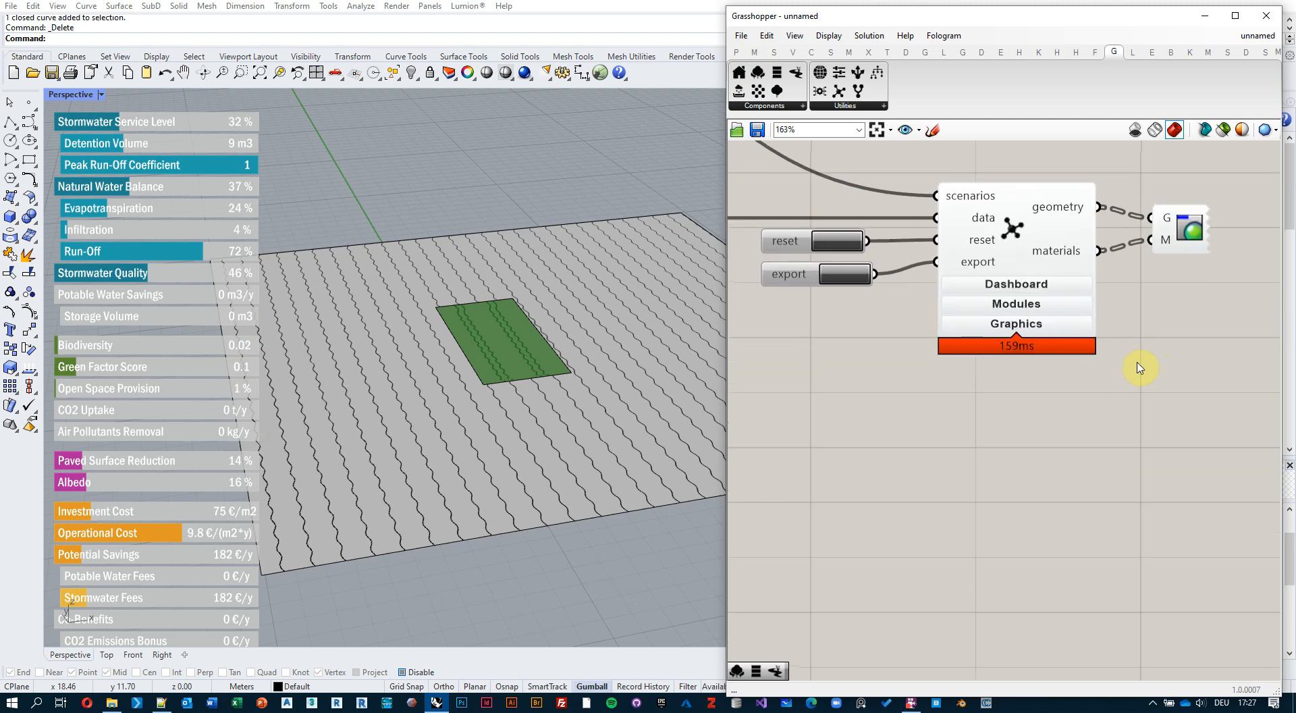
Step: Set the texture scale to 3.4 in the component's graphics settings and collapse those settings
left_click(1038, 322)
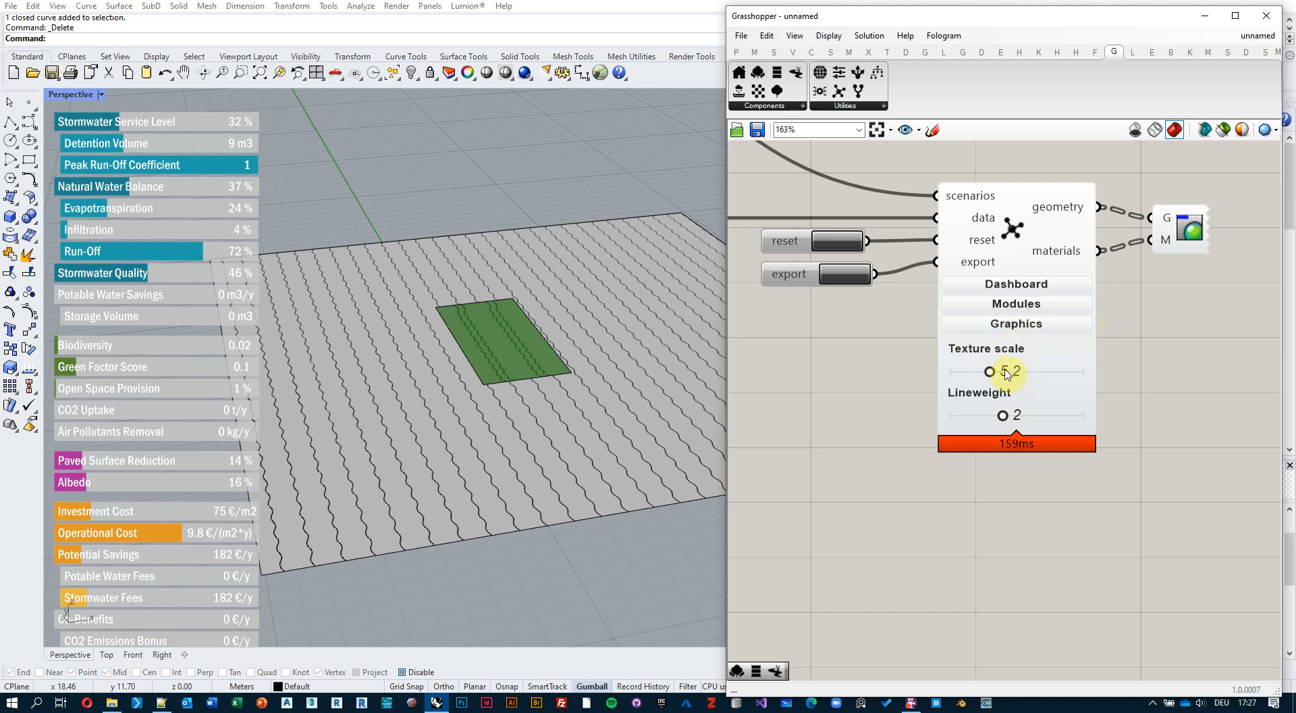
mouse_move(992, 372)
left_mouse_down()
mouse_move(1078, 371)
mouse_move(953, 377)
mouse_move(977, 378)
left_mouse_up()
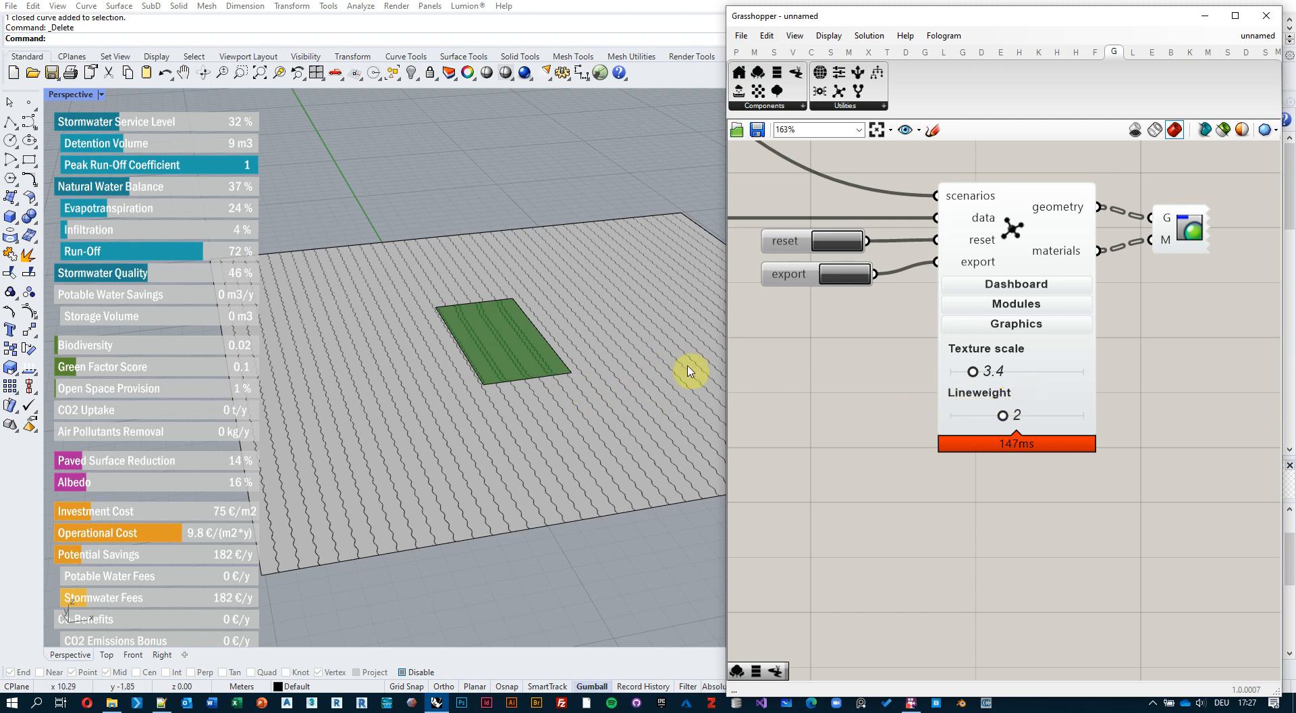
left_click(1045, 324)
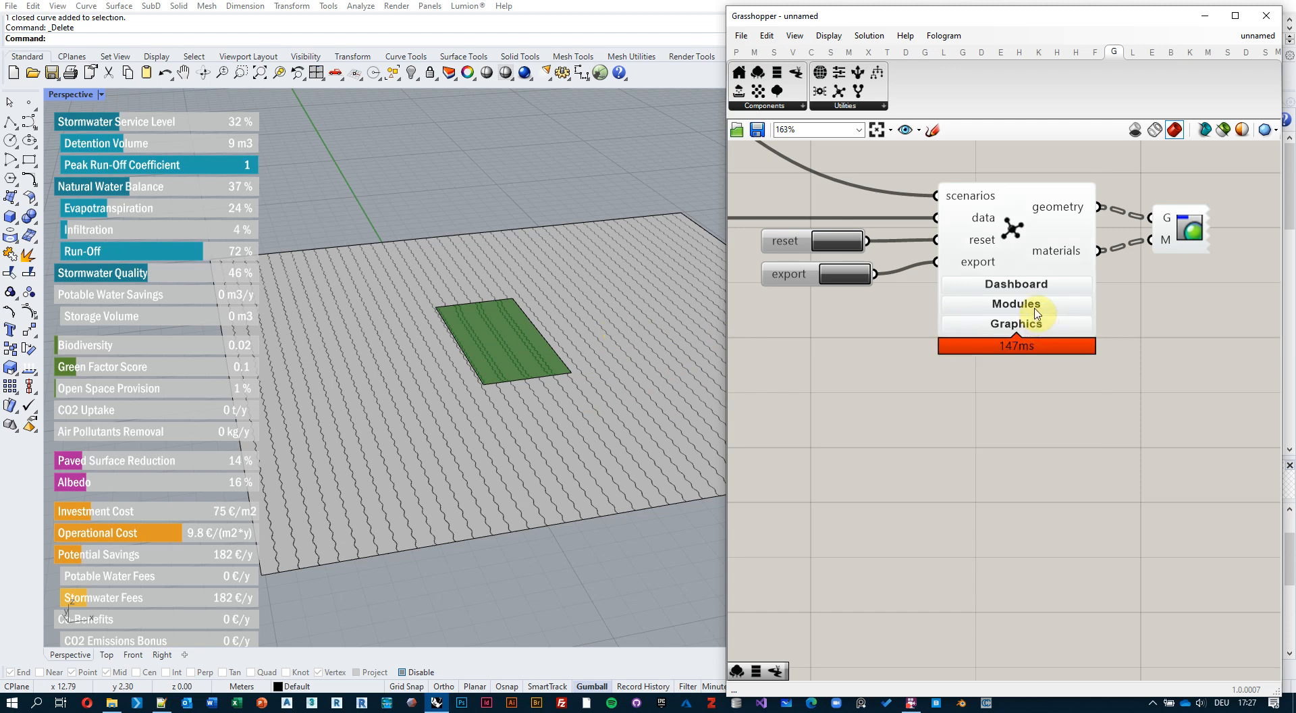
Step: Try hiding the Green Factor, Green and Heat & Microclimate modules from the dashboard and switch them back on
left_click(1043, 304)
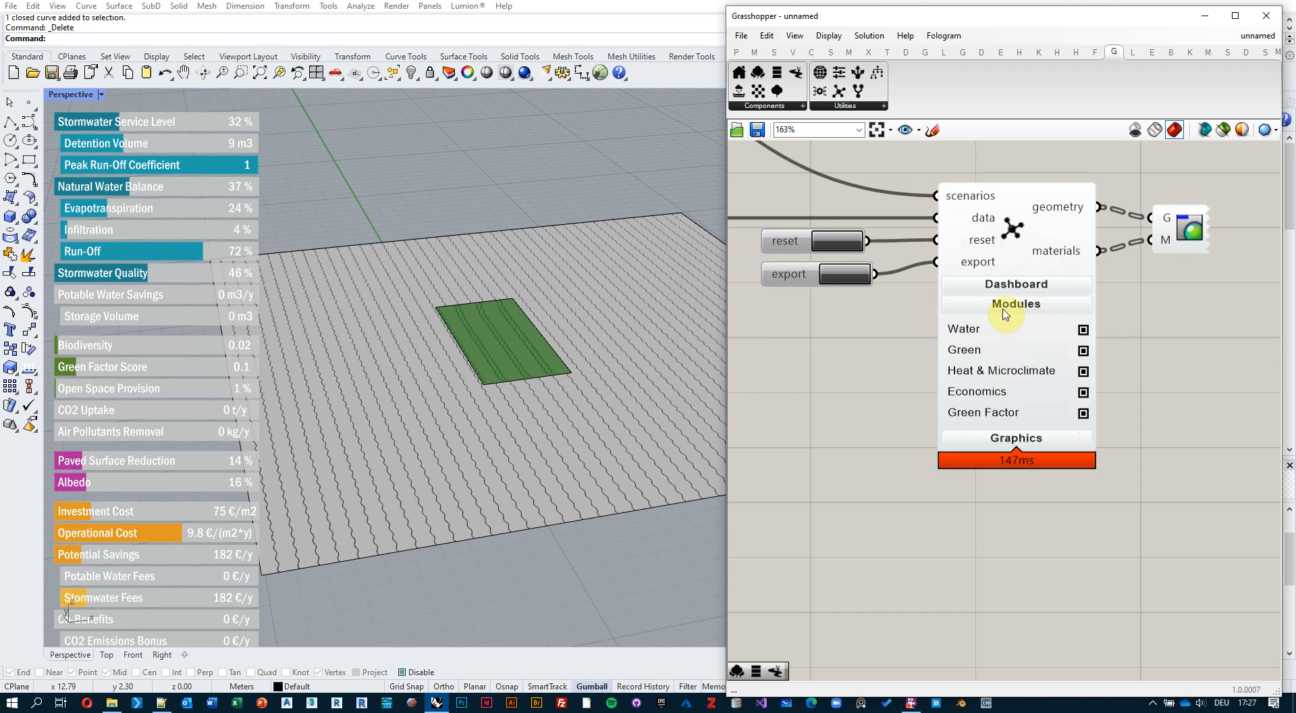
left_click(1083, 414)
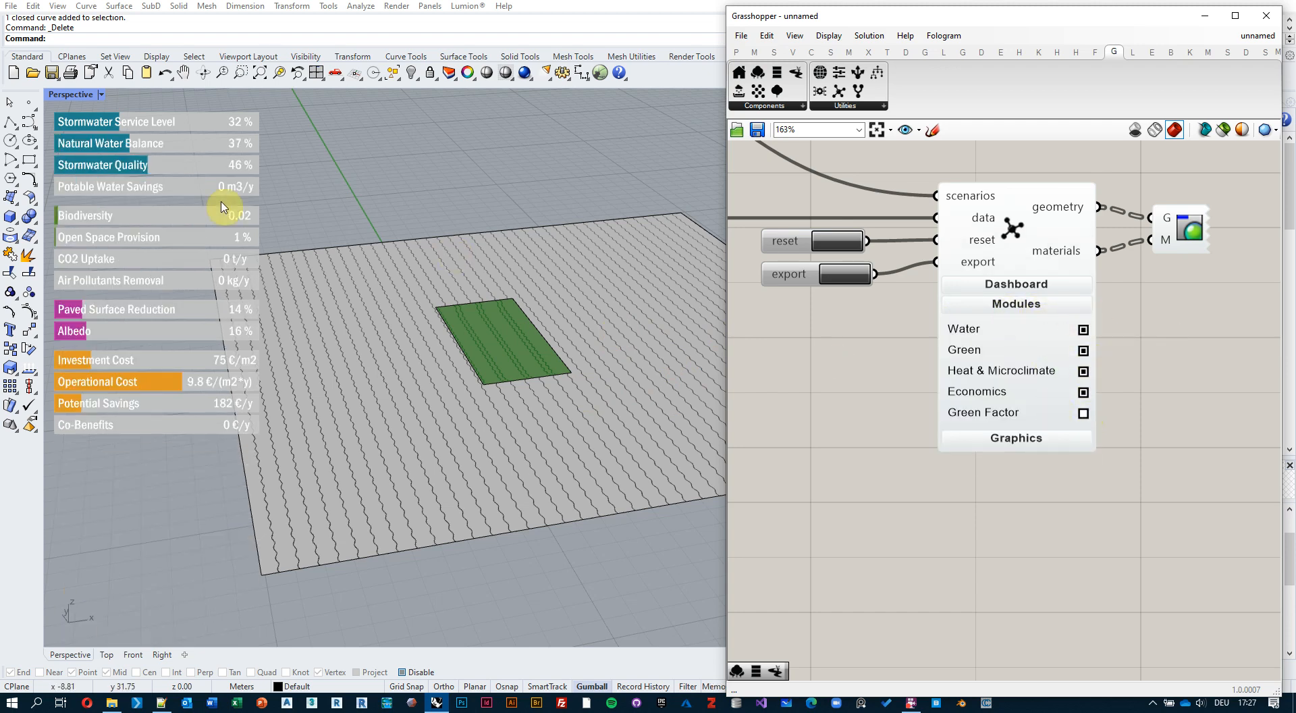
left_click(1083, 351)
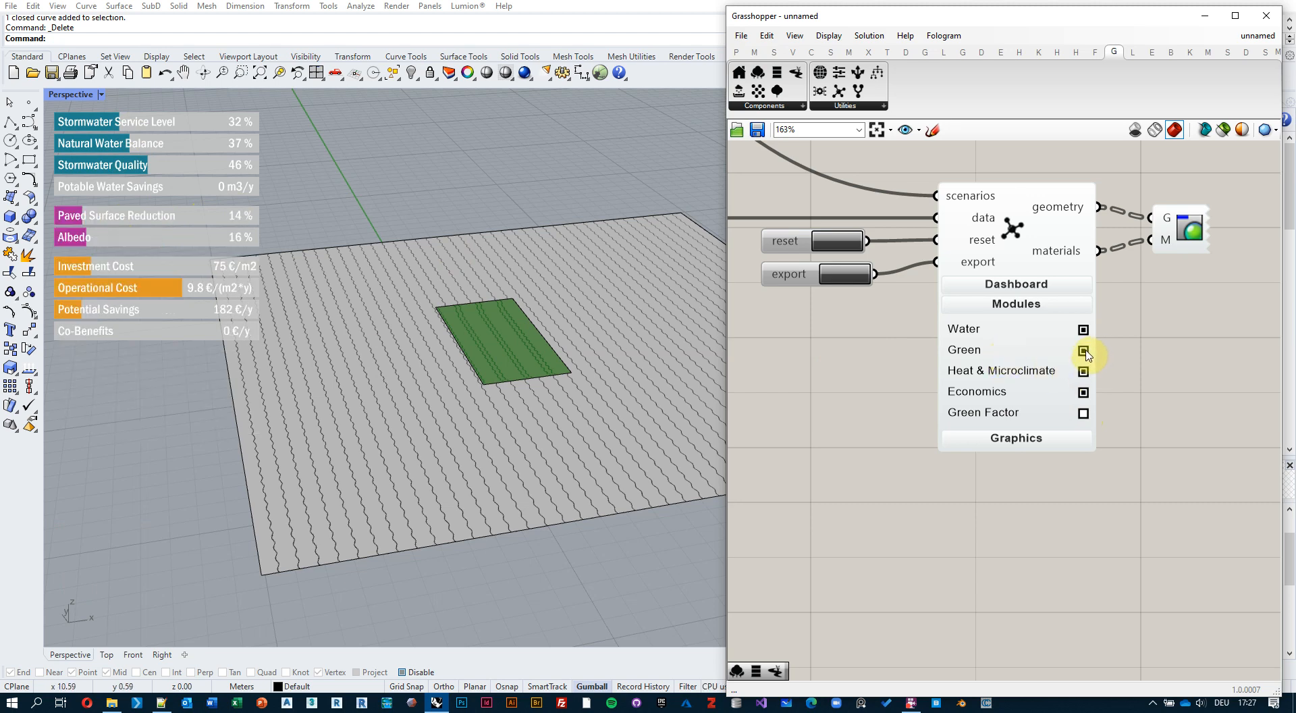
left_click(1083, 371)
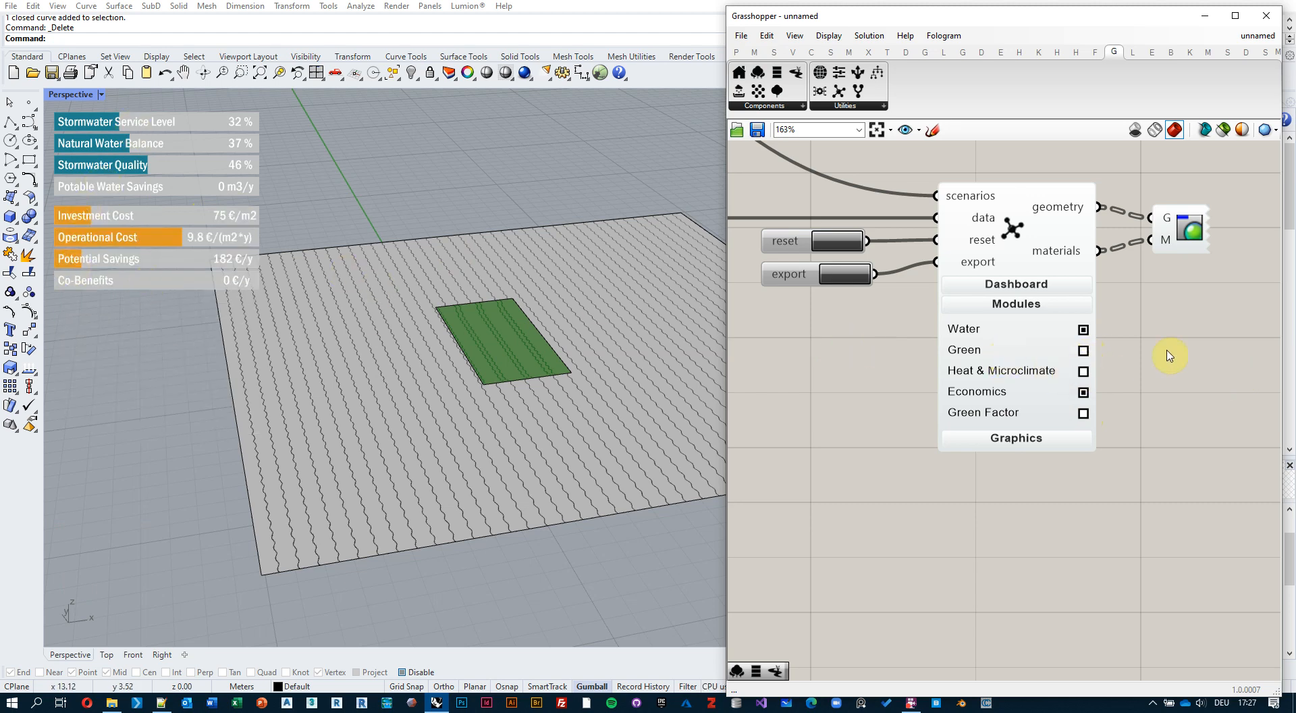
left_click(1083, 371)
left_click(1083, 351)
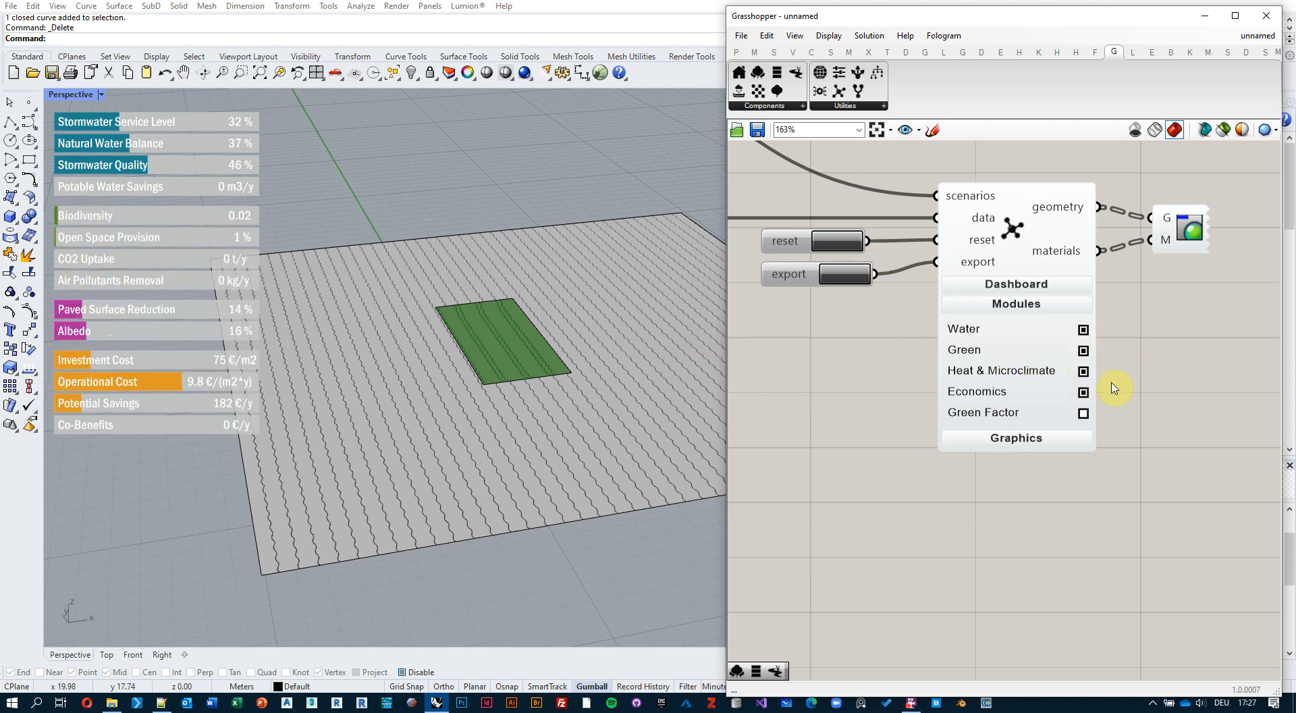
left_click(1083, 415)
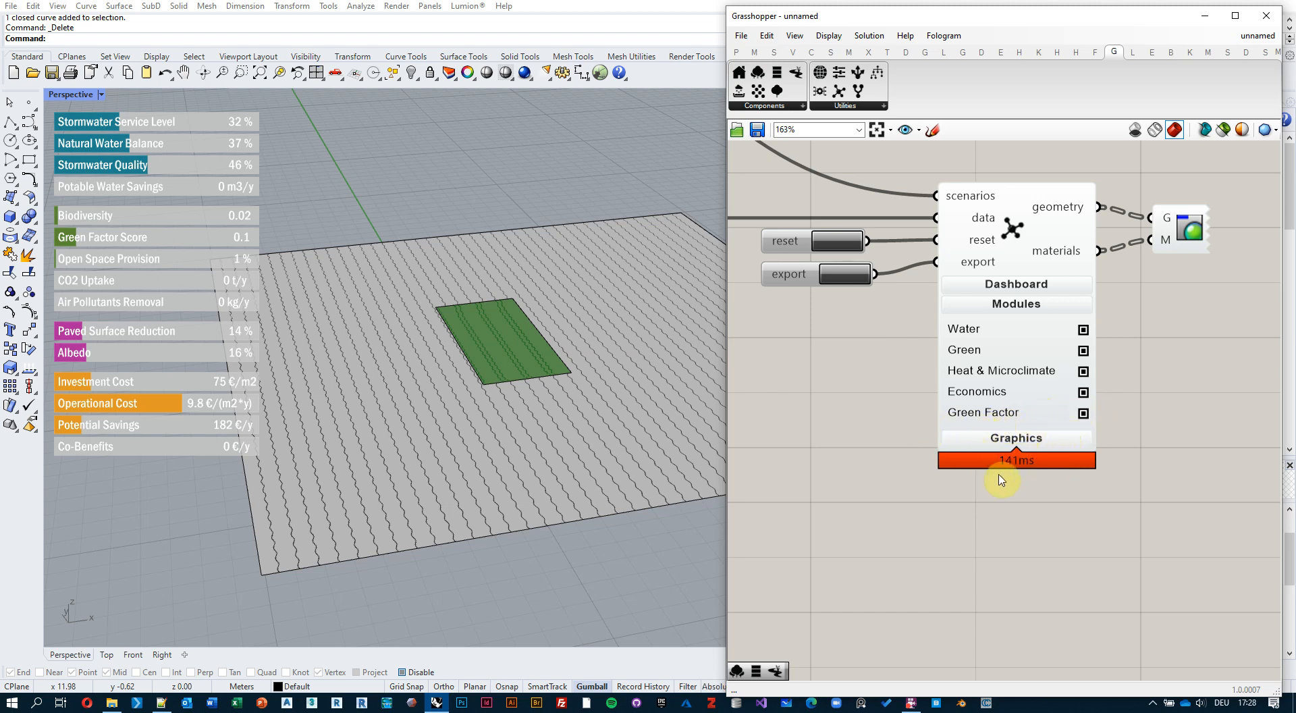
left_click(1083, 414)
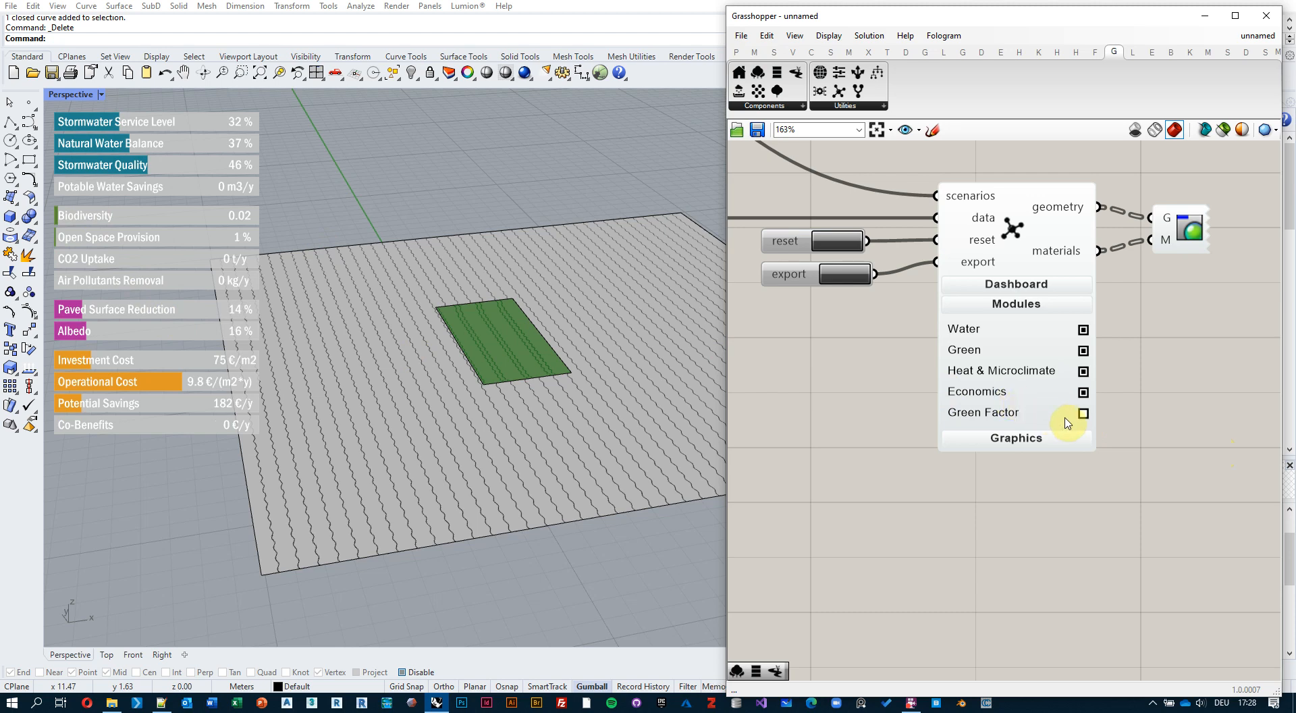
left_click(1083, 414)
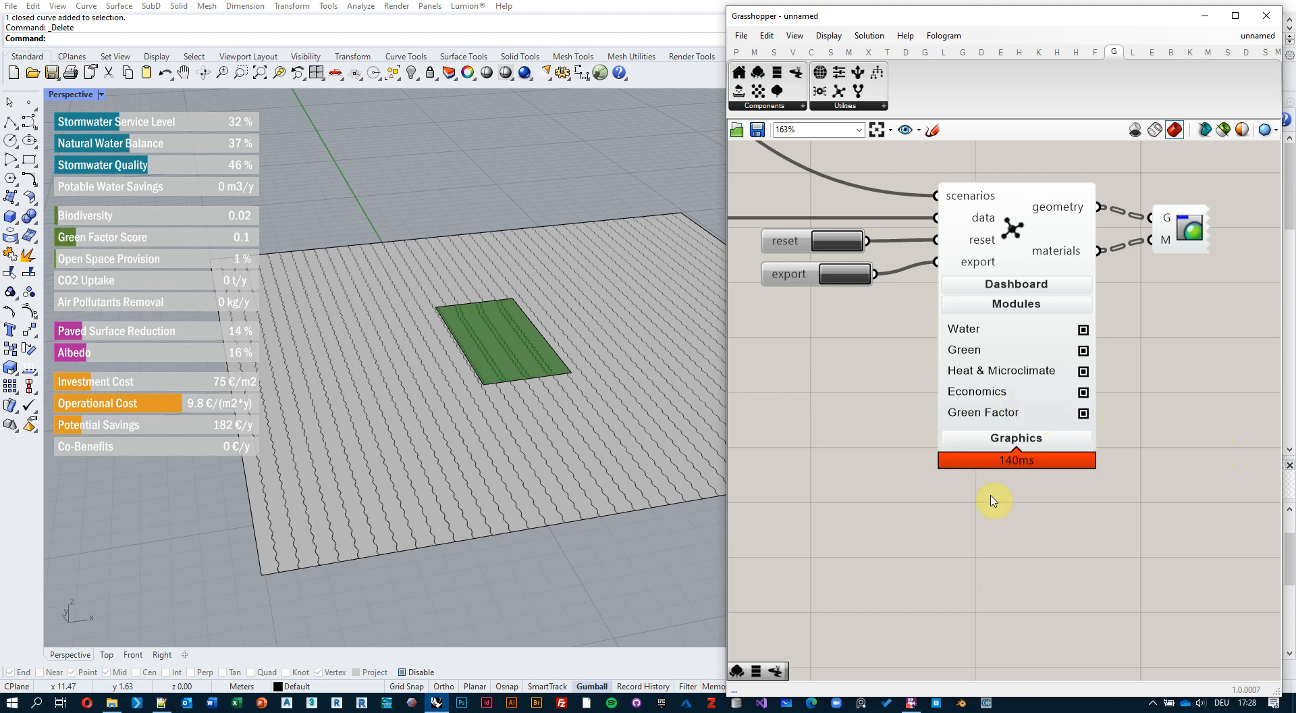
Step: Switch off the Heat & Microclimate, Economics and Green Factor modules, and re-enable only Heat & Microclimate and Economics
left_click(1082, 401)
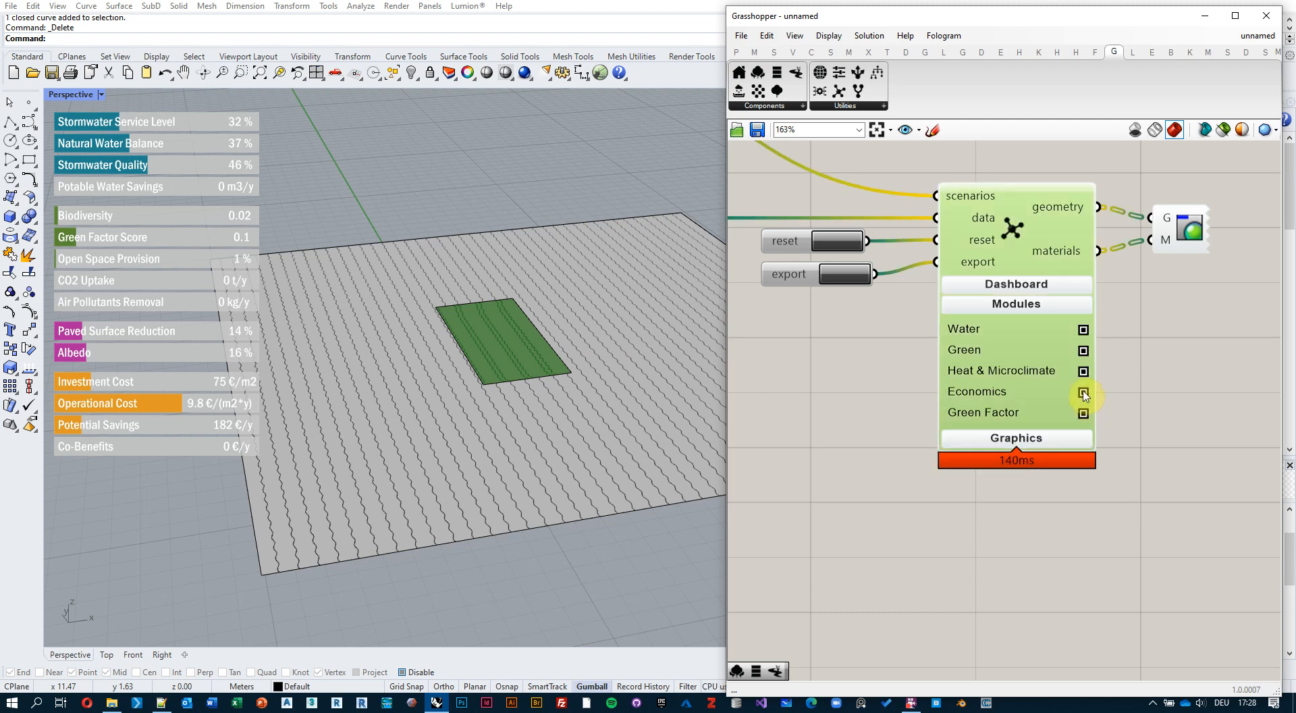
left_click(1083, 371)
left_click(1083, 392)
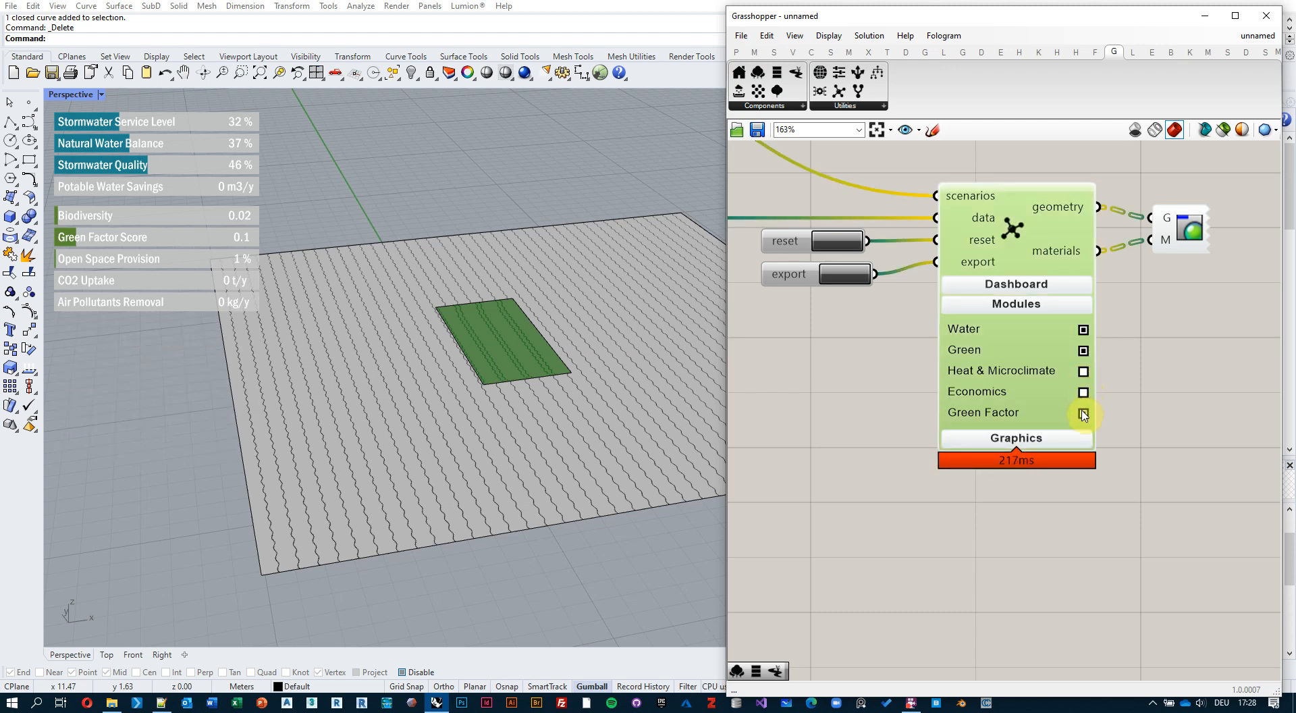
left_click(1083, 413)
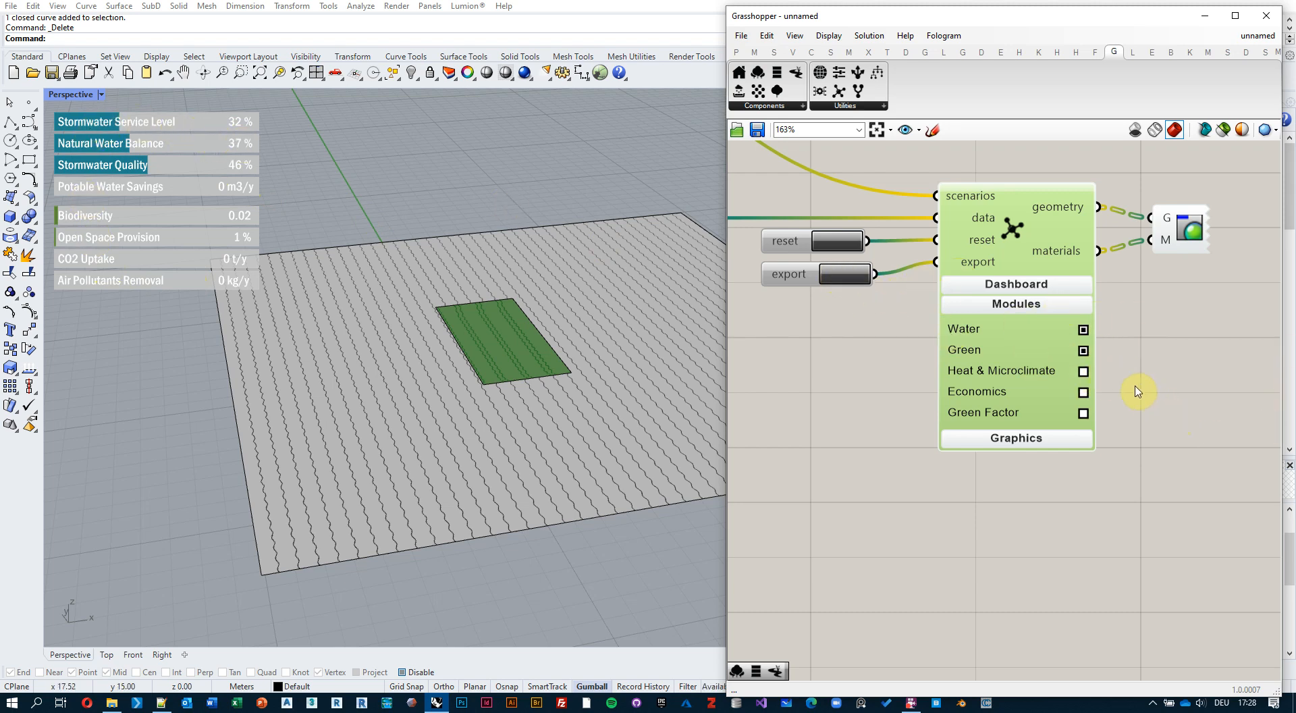
left_click(1083, 371)
left_click(1083, 393)
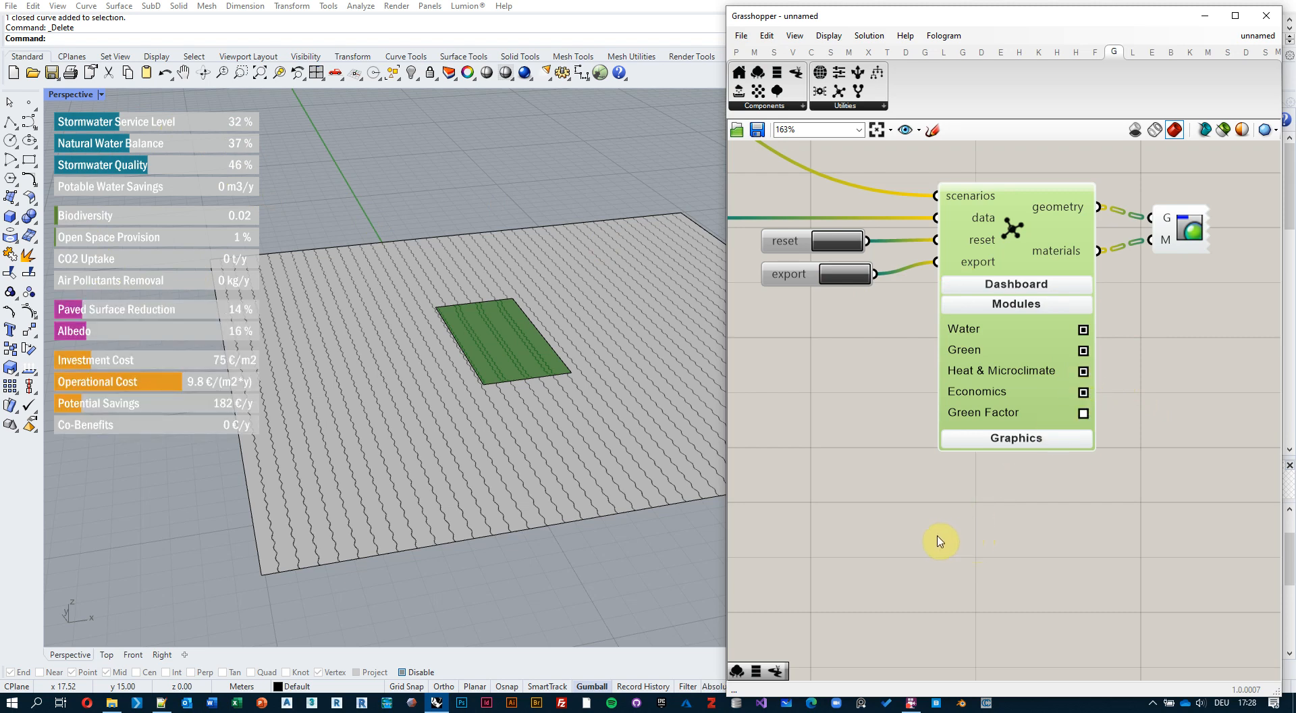
Step: Open the component's dashboard settings, switch the language to Deutsch and return it to English
left_click(1022, 305)
left_click(1019, 284)
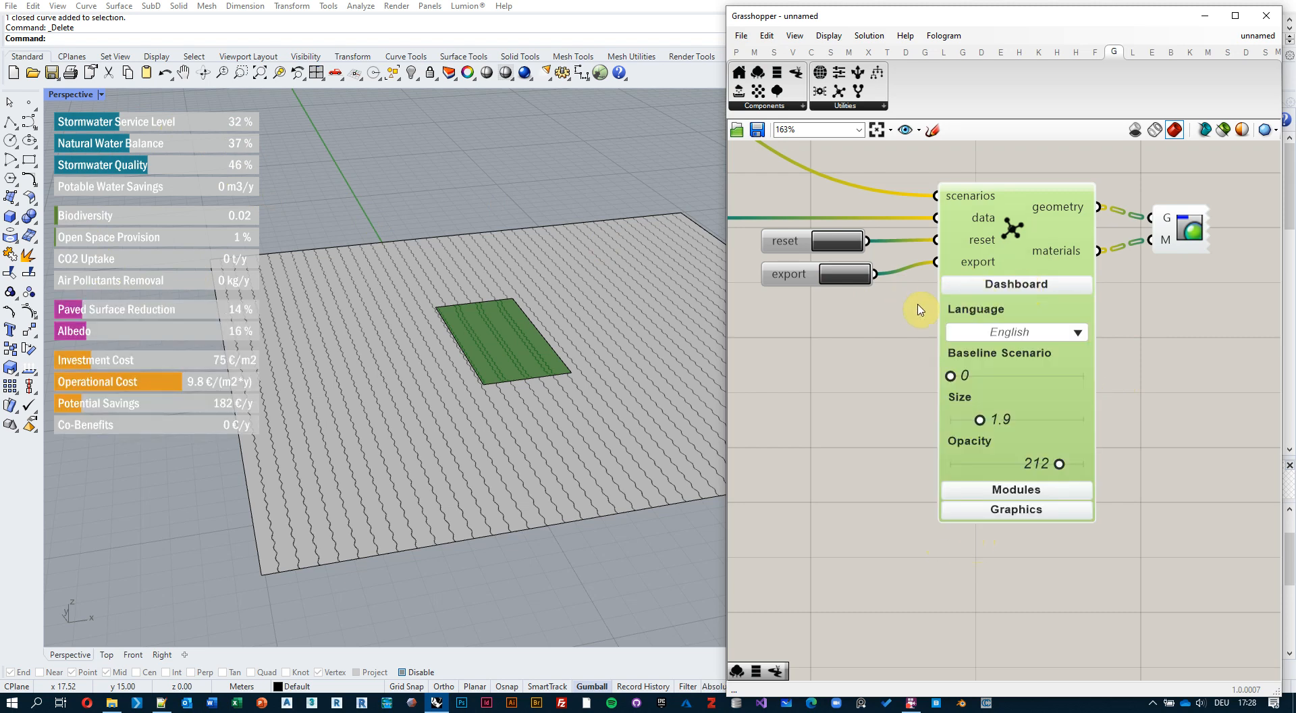
left_click(1078, 335)
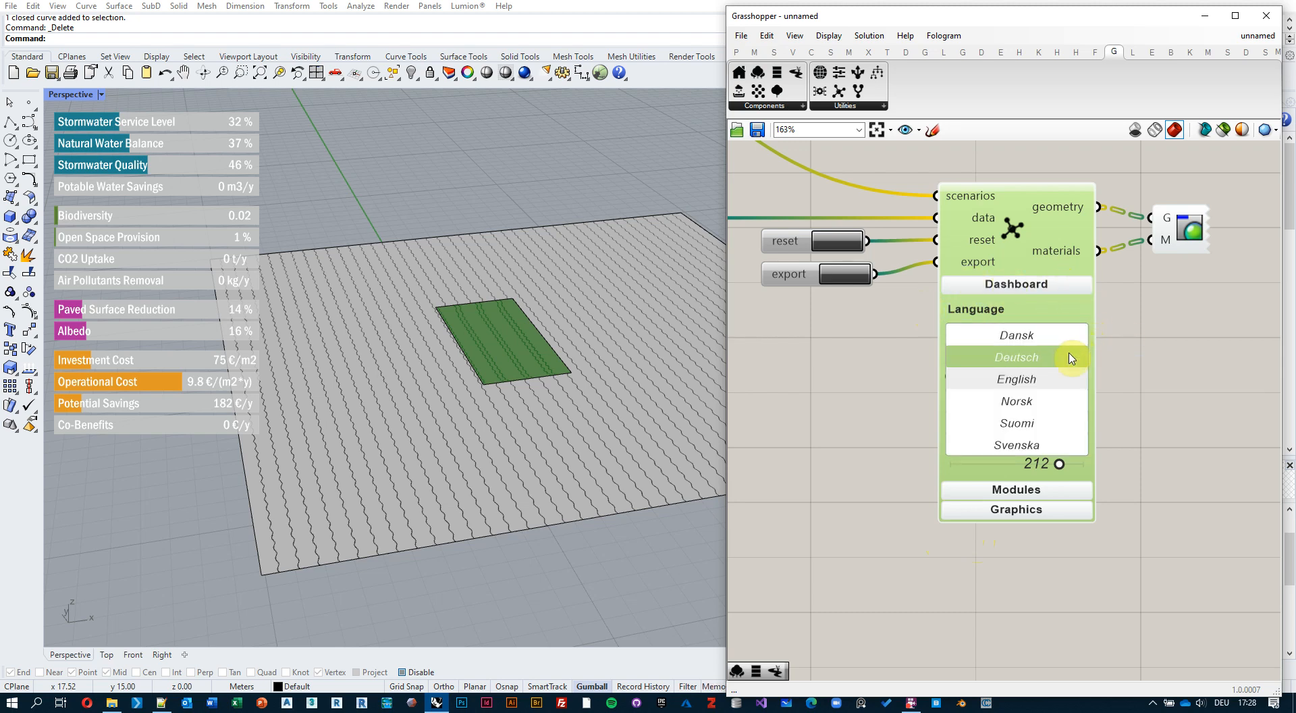
left_click(1073, 357)
left_click(1080, 336)
left_click(1069, 379)
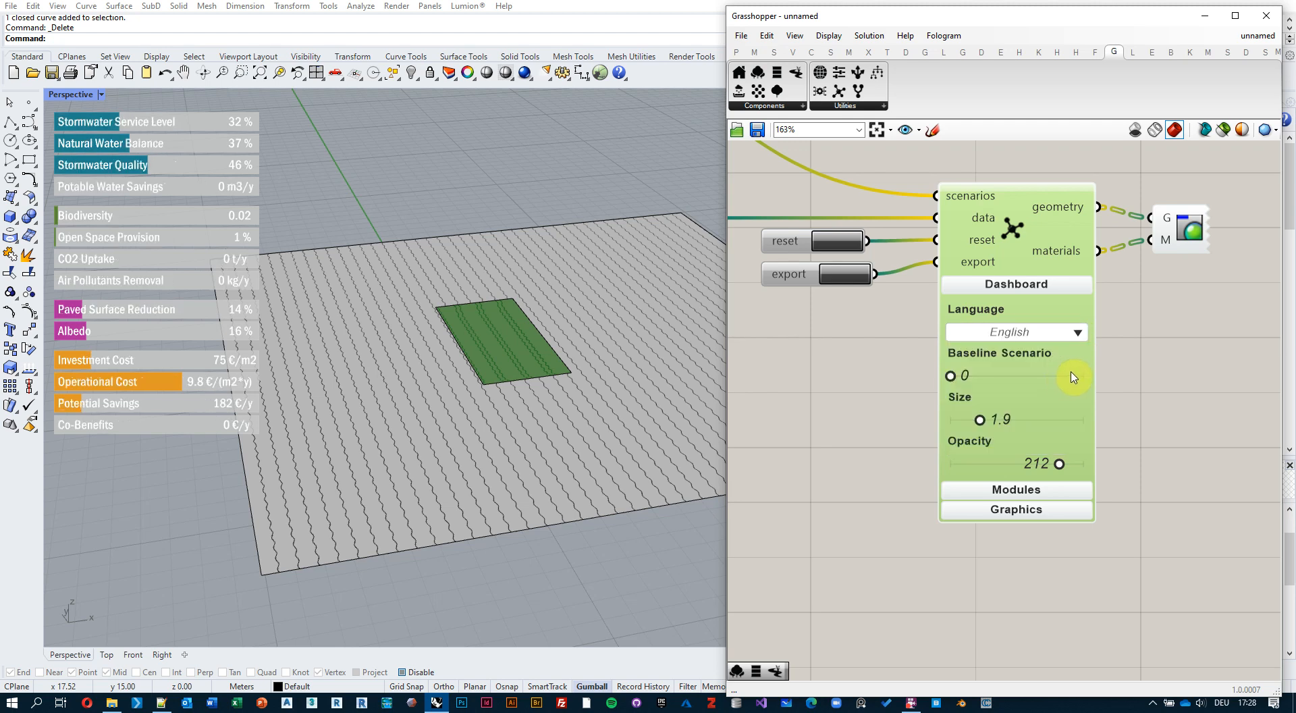
Step: Set the dashboard's size to 2.1 and its opacity to 255
left_click_drag(979, 419, 986, 420)
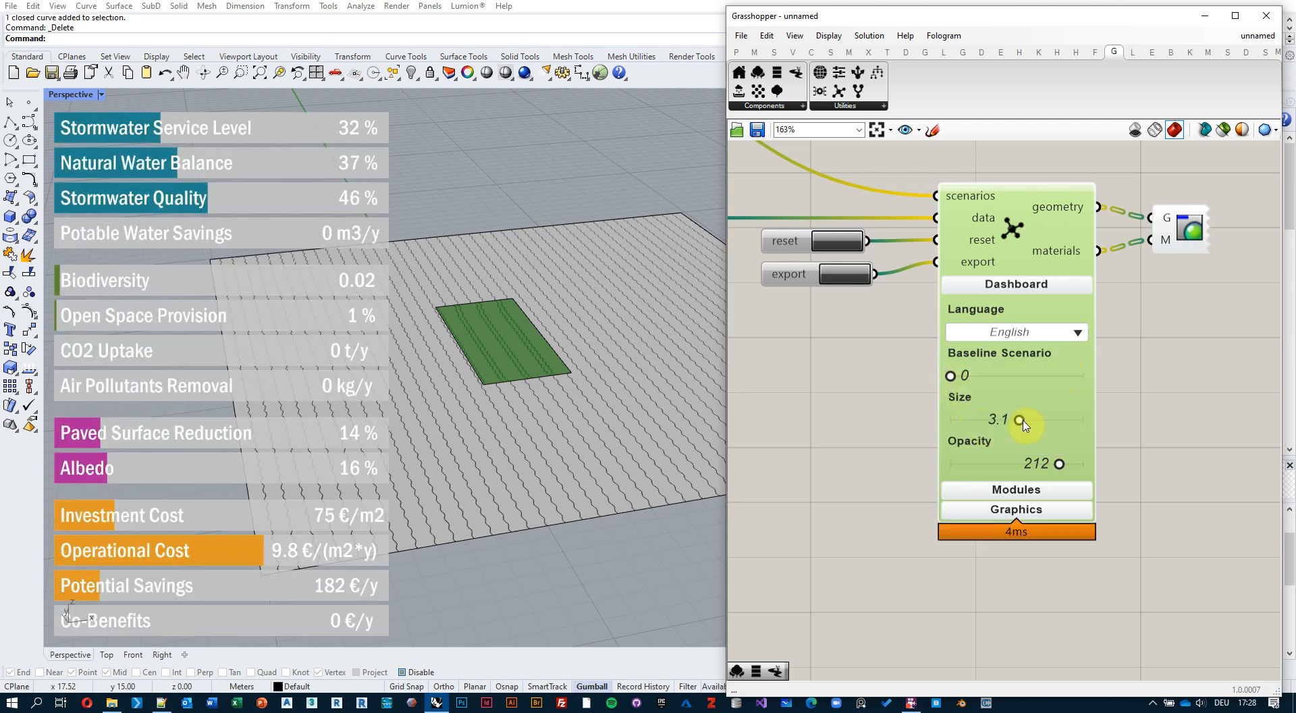
left_click_drag(1058, 464, 1102, 471)
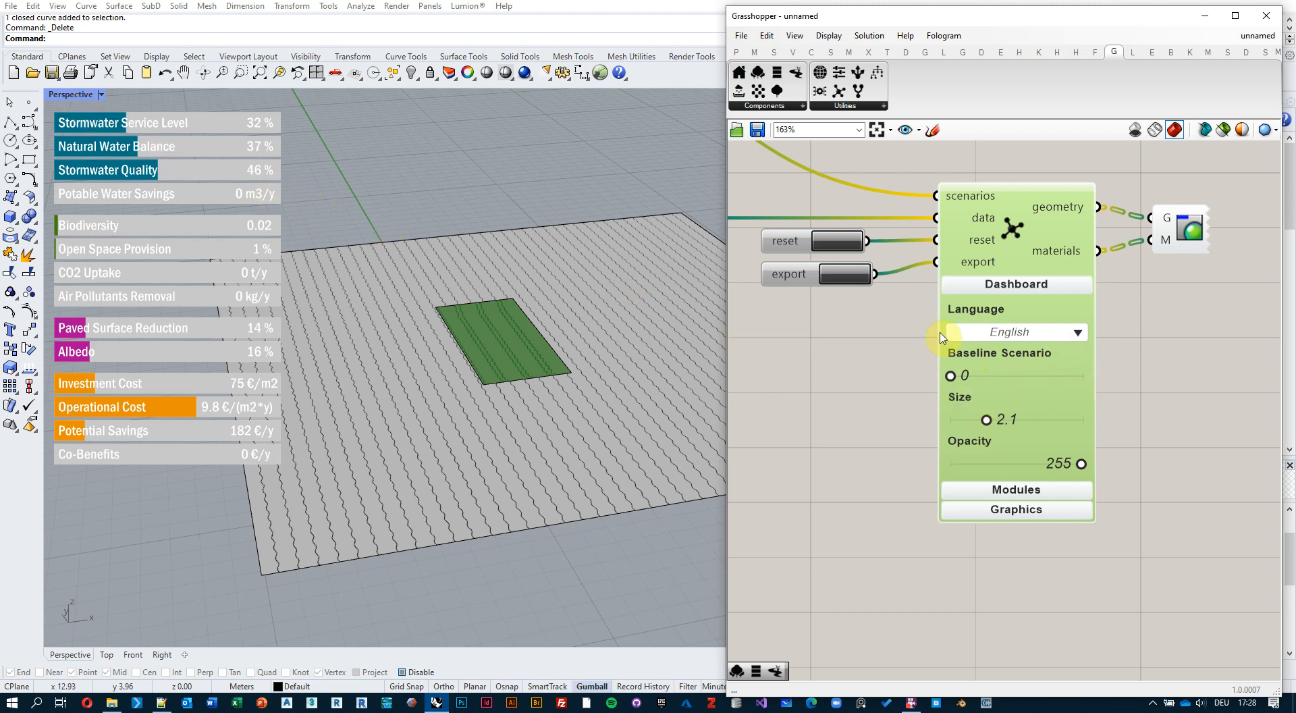
Step: Add a second scenario input to the Select component
scroll(833, 421, "down", 5)
right_click_drag(769, 307, 1094, 350)
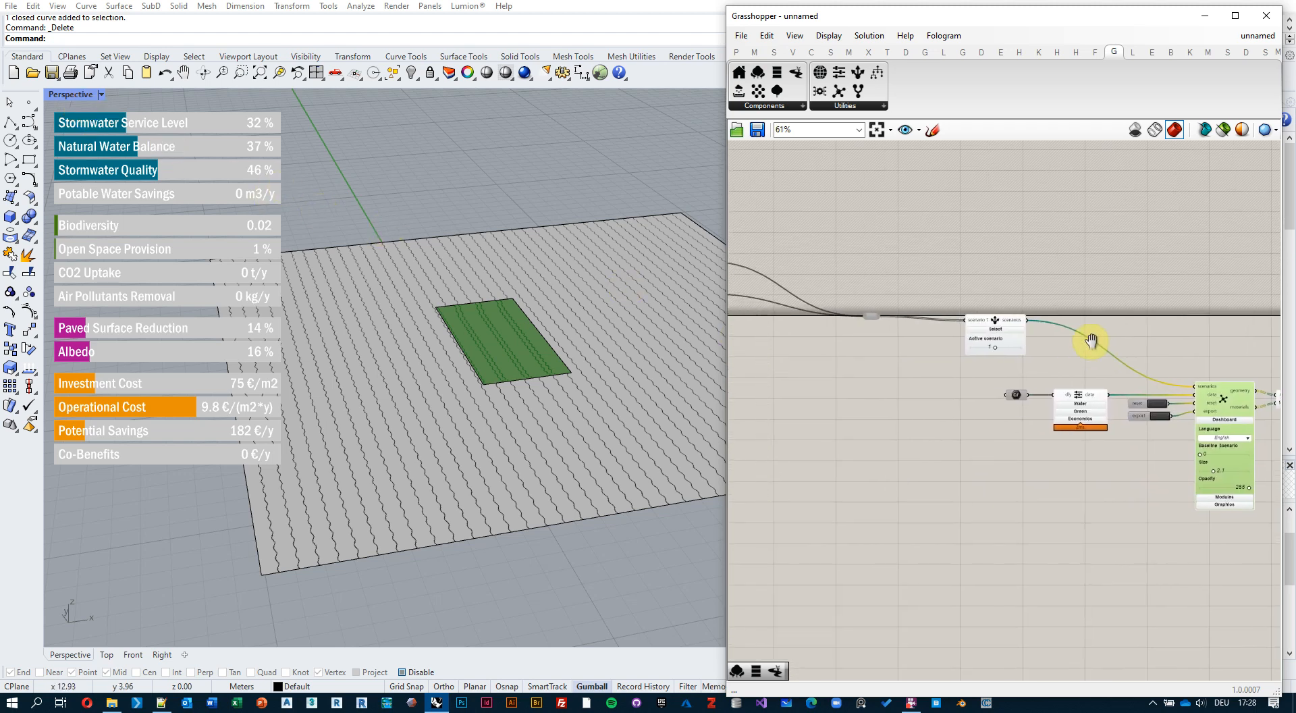
scroll(994, 324, "up", 10)
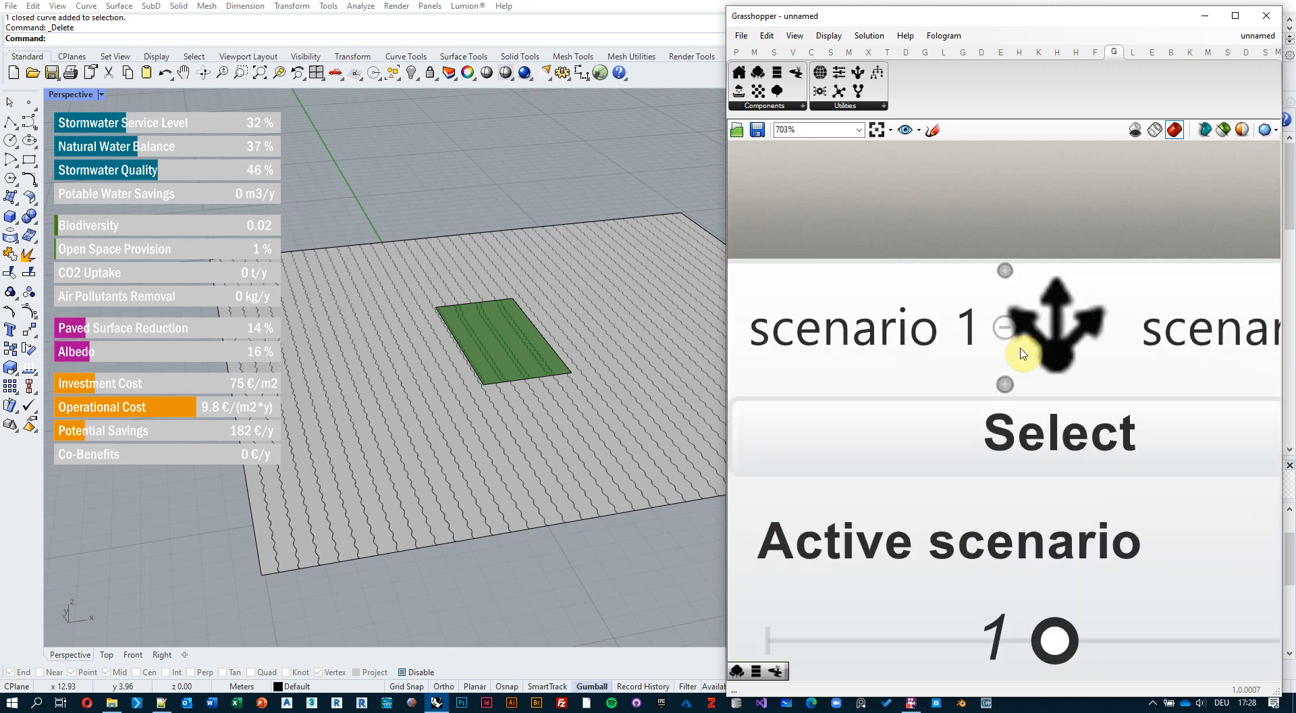
left_click(1004, 382)
scroll(995, 236, "down", 5)
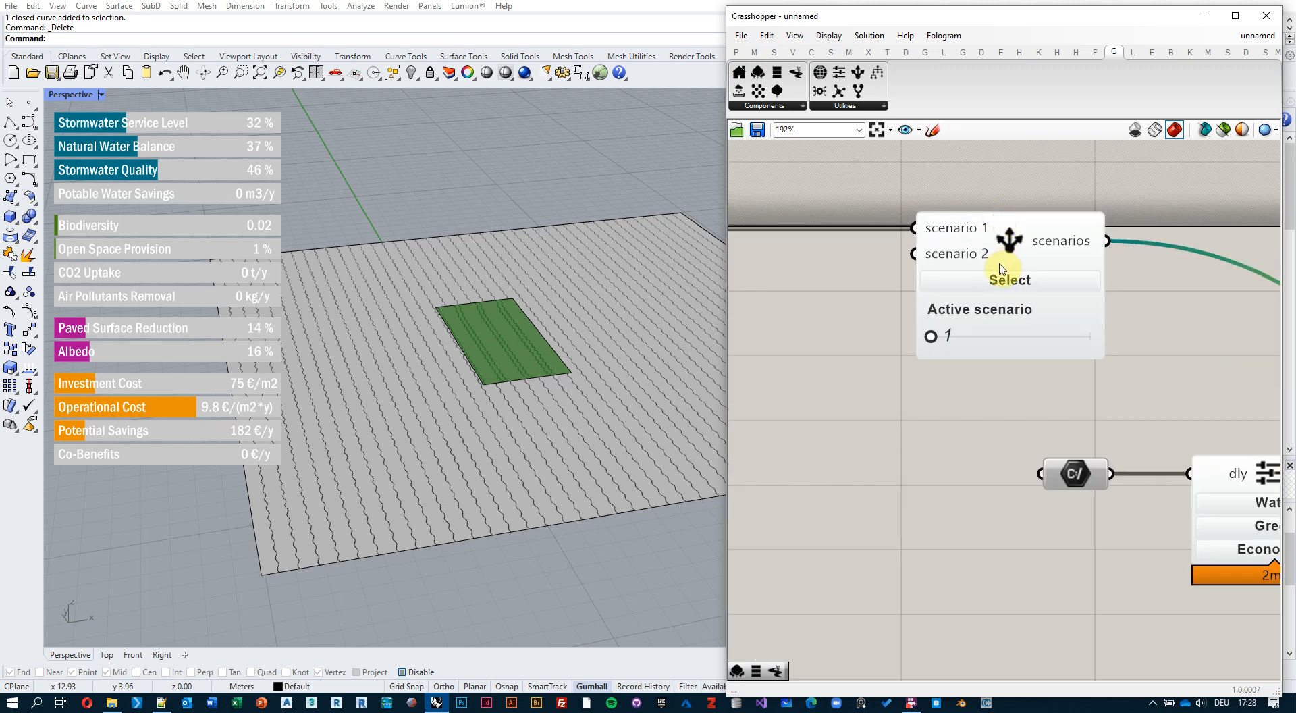
Step: Duplicate the two outline parameters, their surface and detention components and the relay, and connect the copied relay to scenario 2
scroll(994, 265, "down", 5)
right_click_drag(899, 290, 1029, 316)
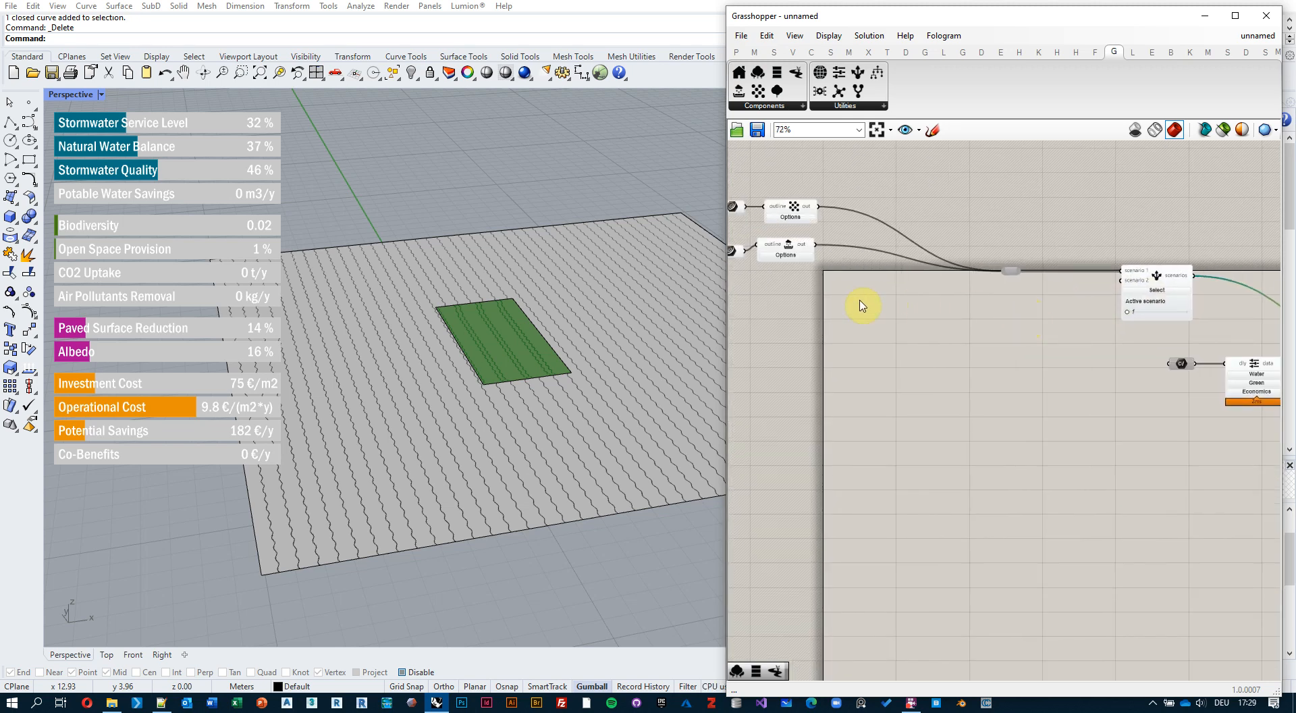
right_click_drag(862, 305, 992, 327)
left_click_drag(1147, 351, 704, 193)
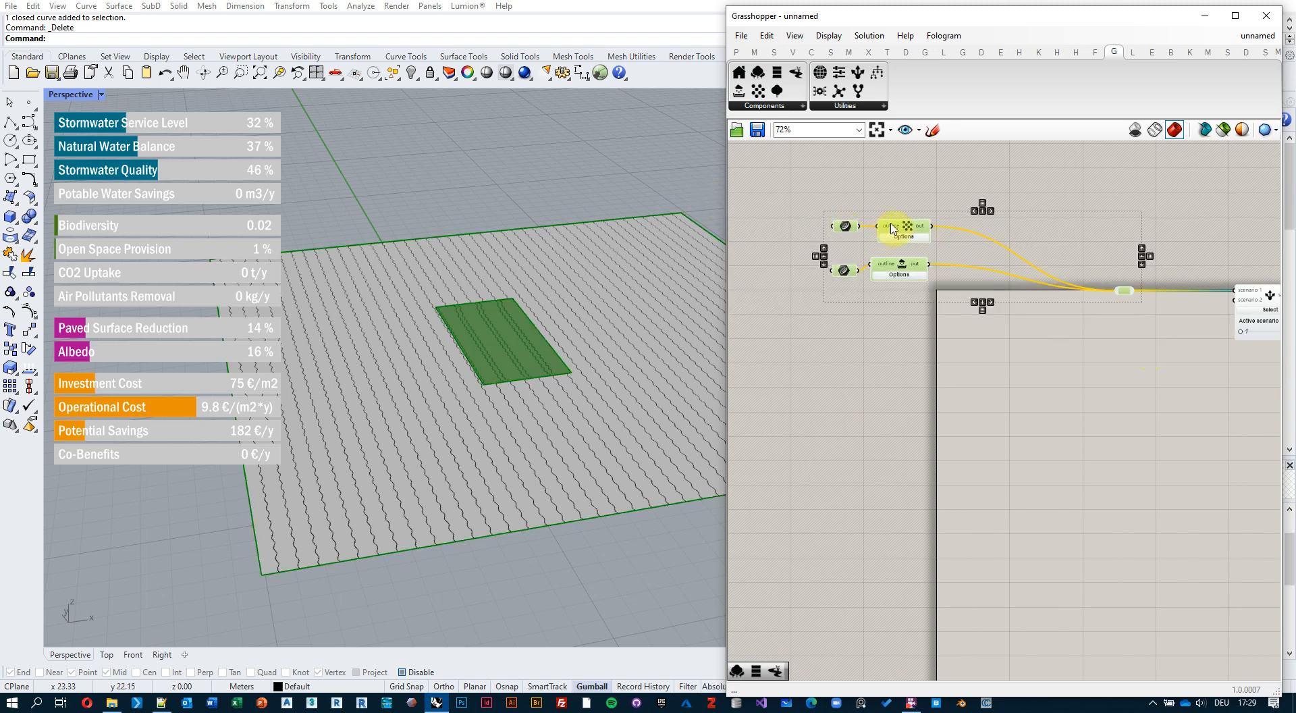
key("ctrl+c")
key("ctrl+v")
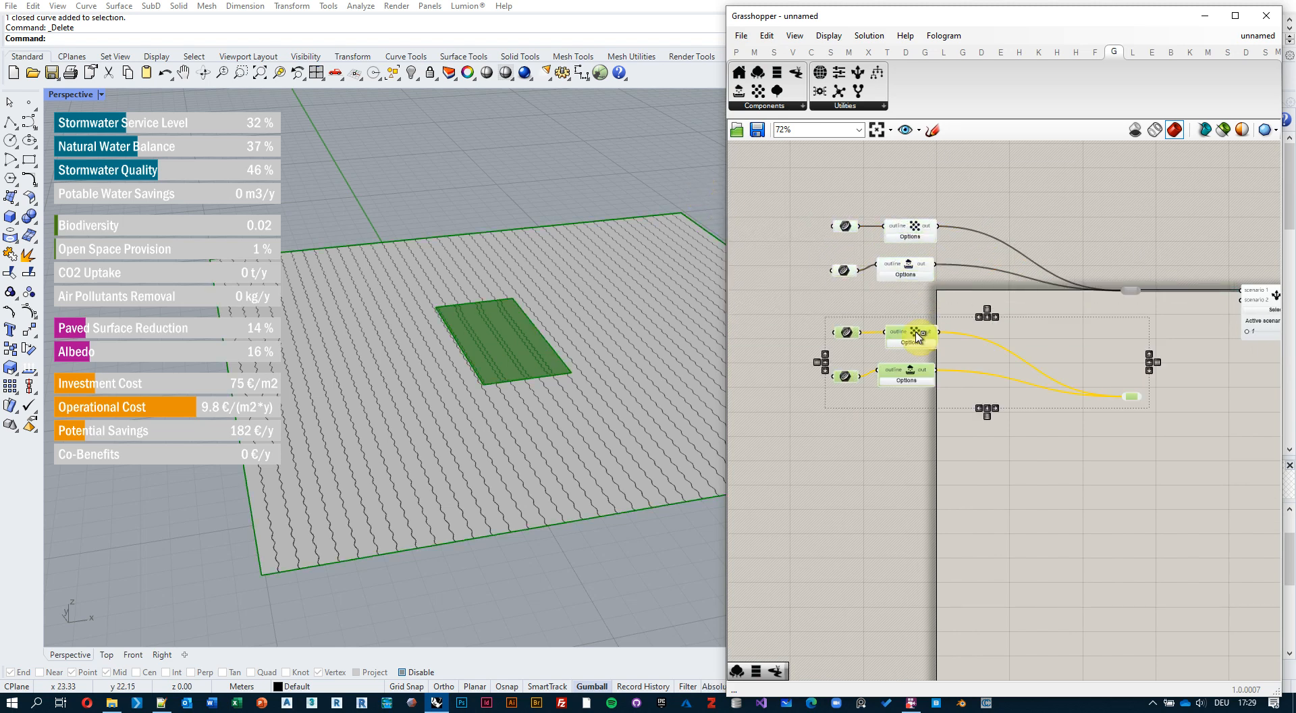
left_click_drag(1149, 394, 1197, 301)
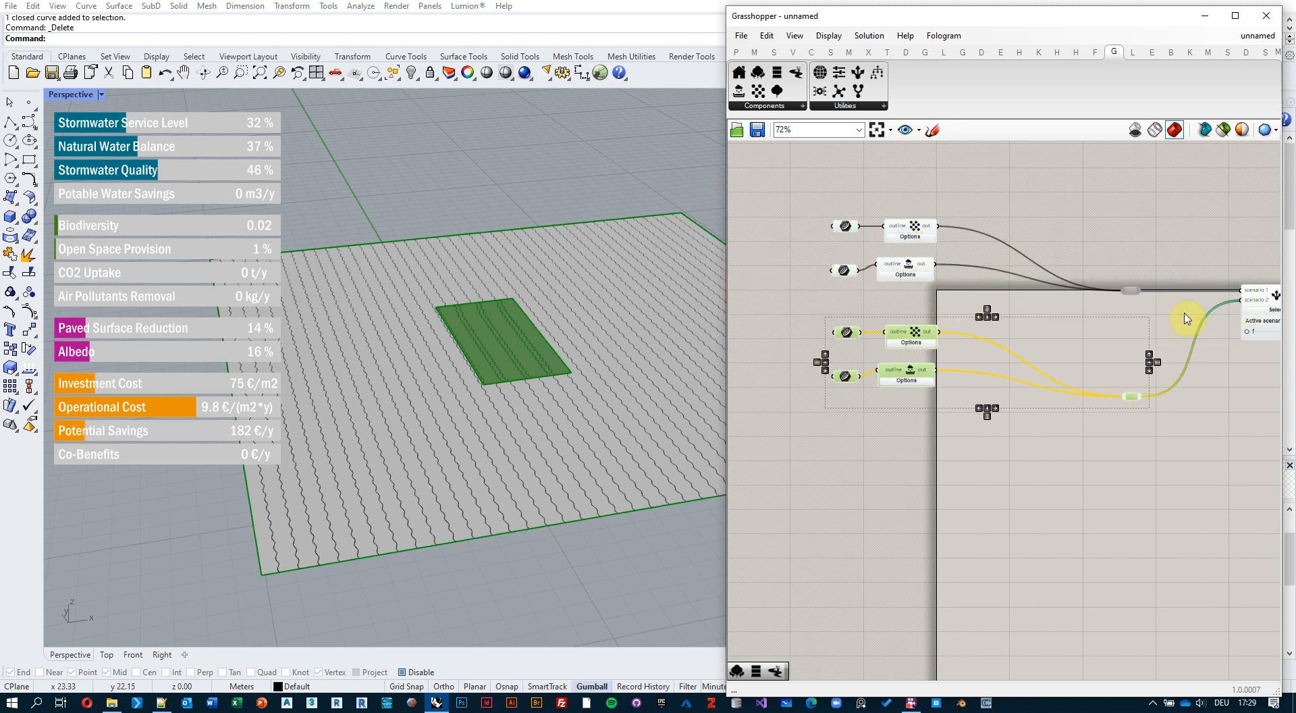
Step: Shift the copied components closer to the Select component and place the copied surface component, with its options open, beside the detention component
left_click(923, 344)
left_click_drag(922, 337, 964, 309)
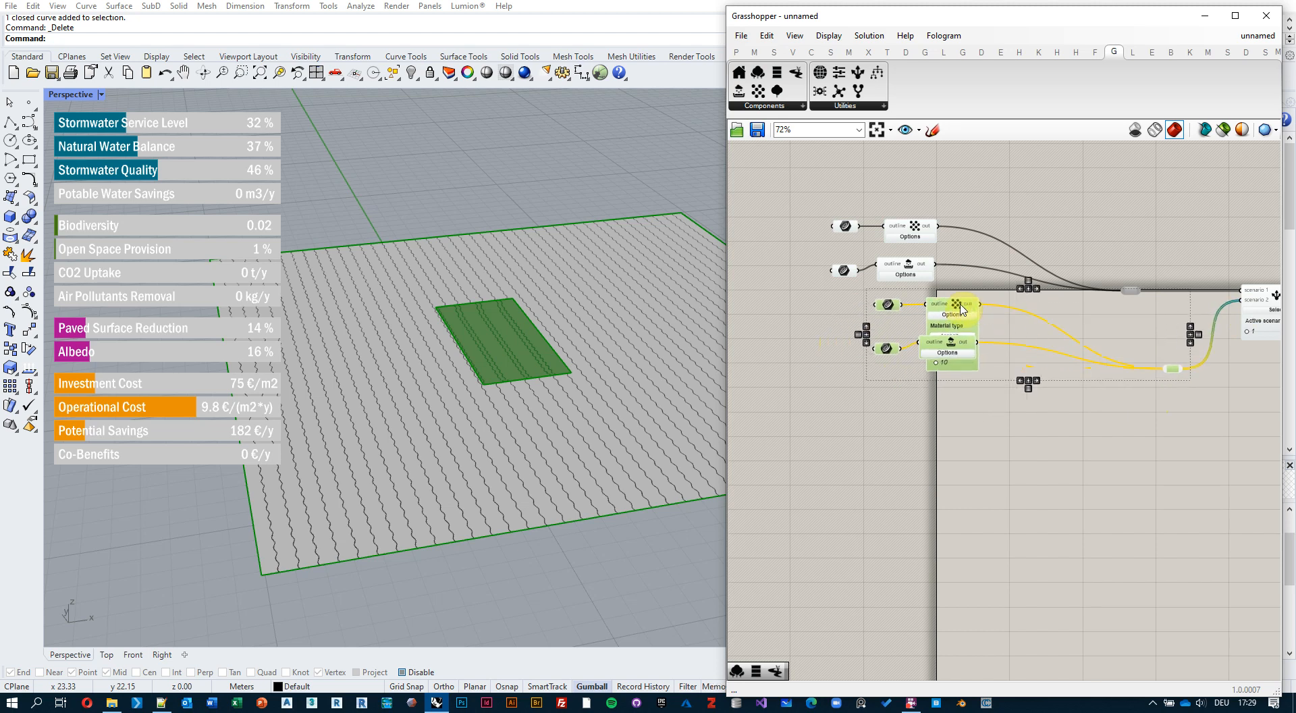
left_click(938, 408)
left_click_drag(959, 396, 872, 337)
left_click(929, 432)
left_click_drag(952, 307, 1008, 302)
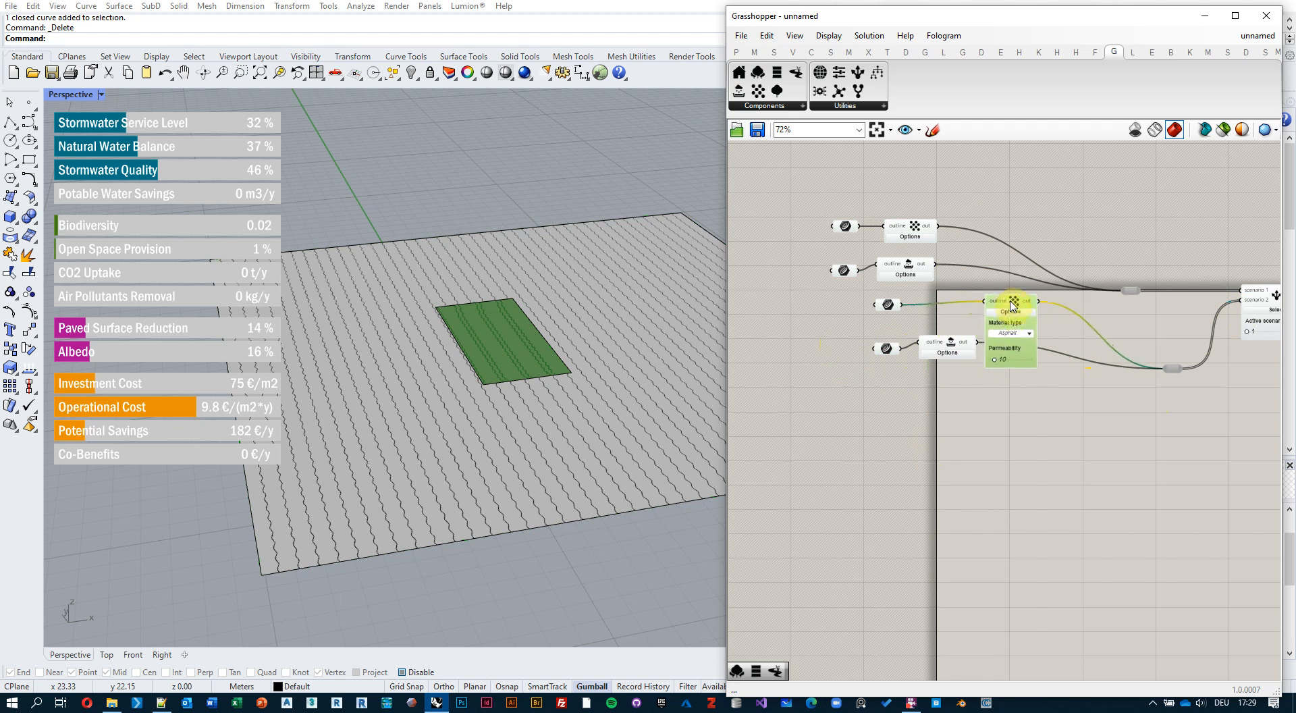
Step: Set the copied surface component's material type to Gravel
scroll(1007, 314, "up", 3)
left_click(1022, 344)
left_click(1029, 394)
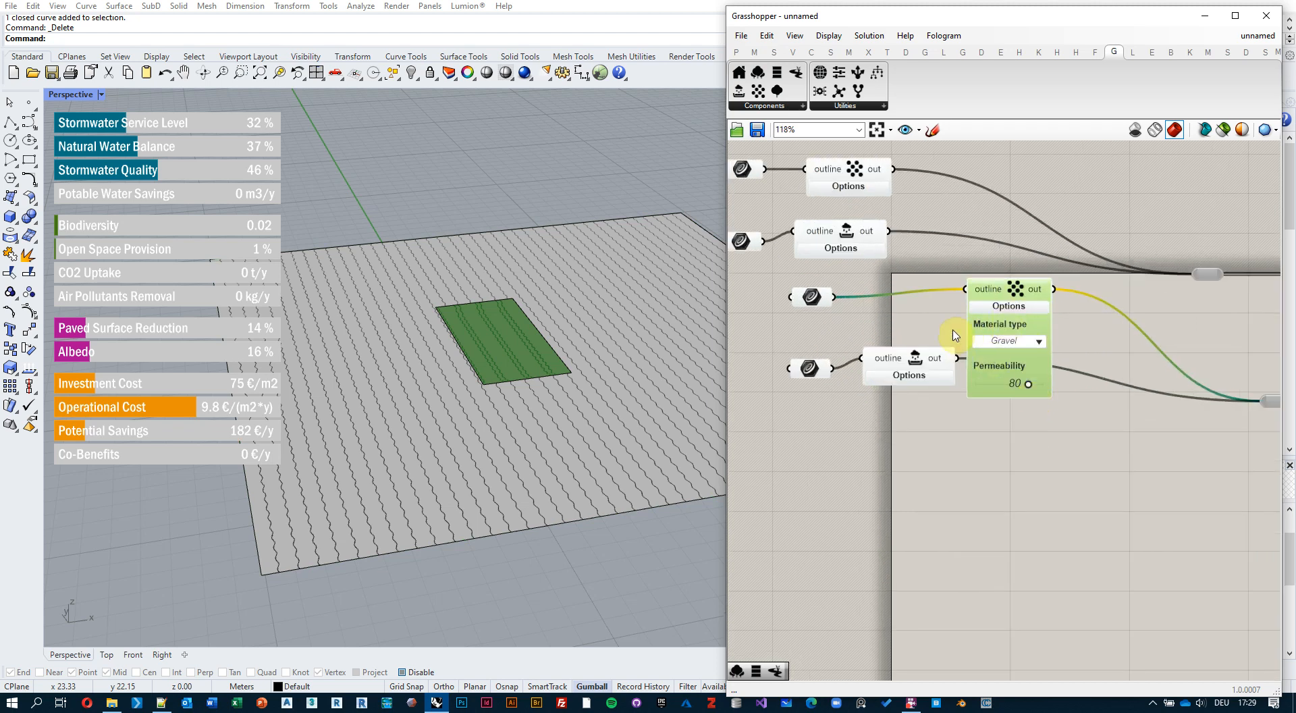
Step: Open the copied detention component's options and set its detention type to Rain Garden
left_click(909, 374)
left_click(940, 412)
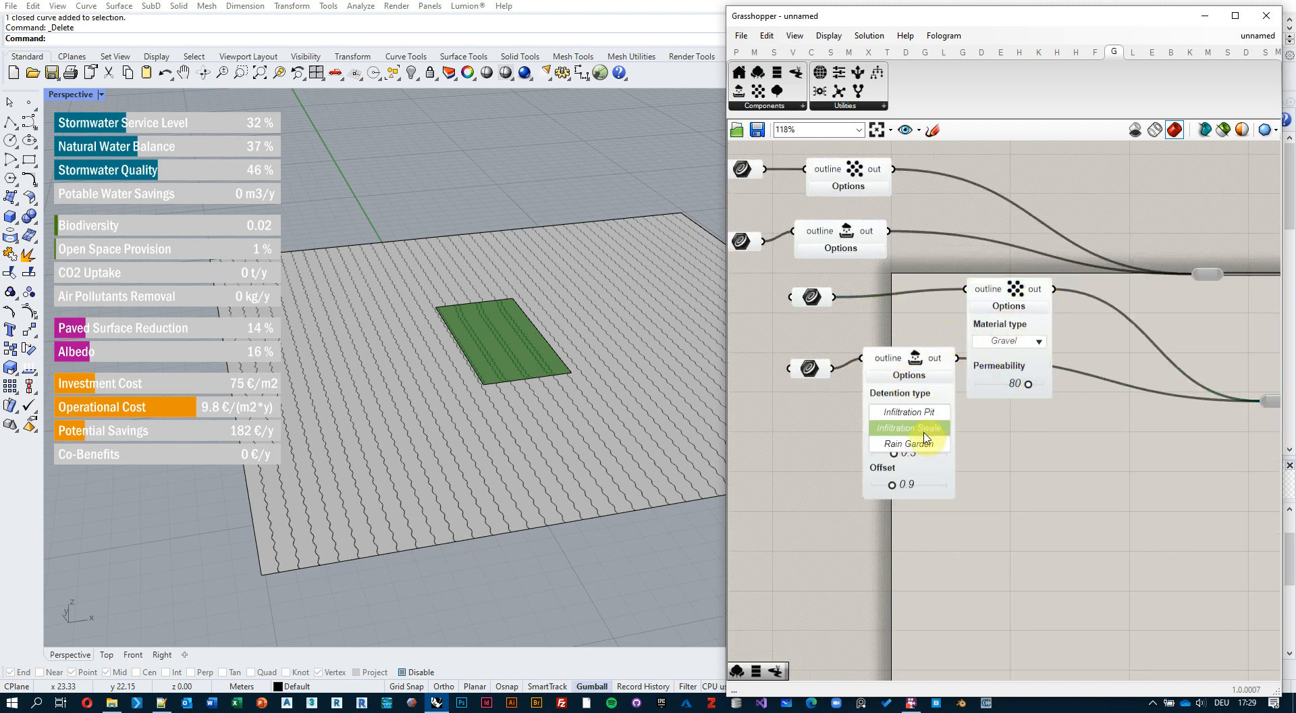
left_click(929, 445)
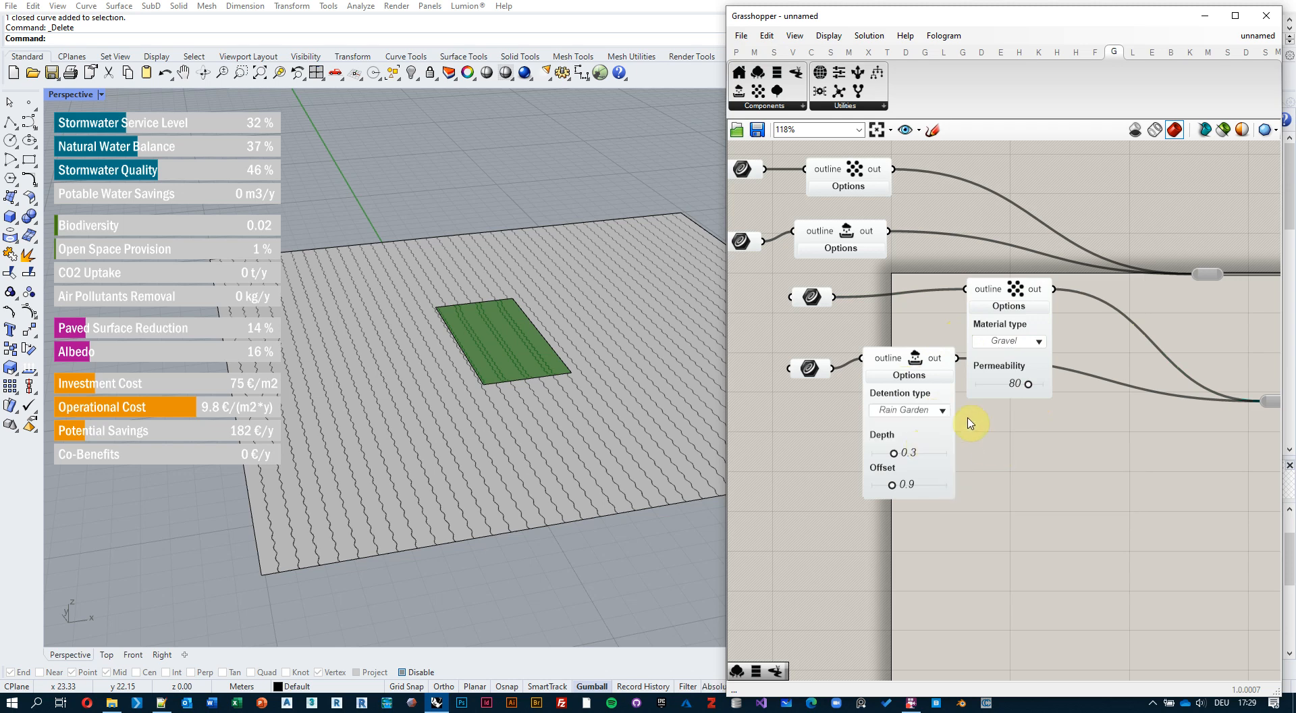
Step: Set the dashboard component's Baseline Scenario to 1
scroll(967, 418, "down", 6)
right_click_drag(1133, 413, 916, 363)
scroll(983, 381, "up", 6)
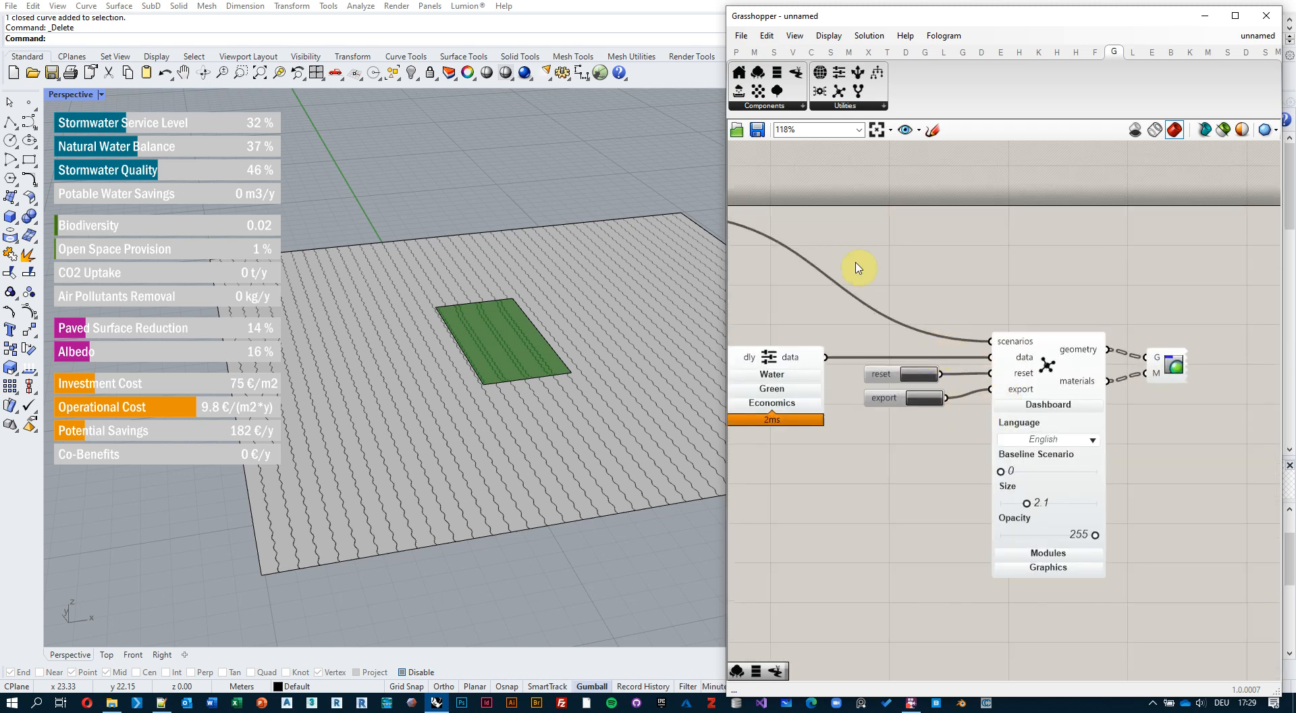
right_click_drag(856, 268, 1089, 309)
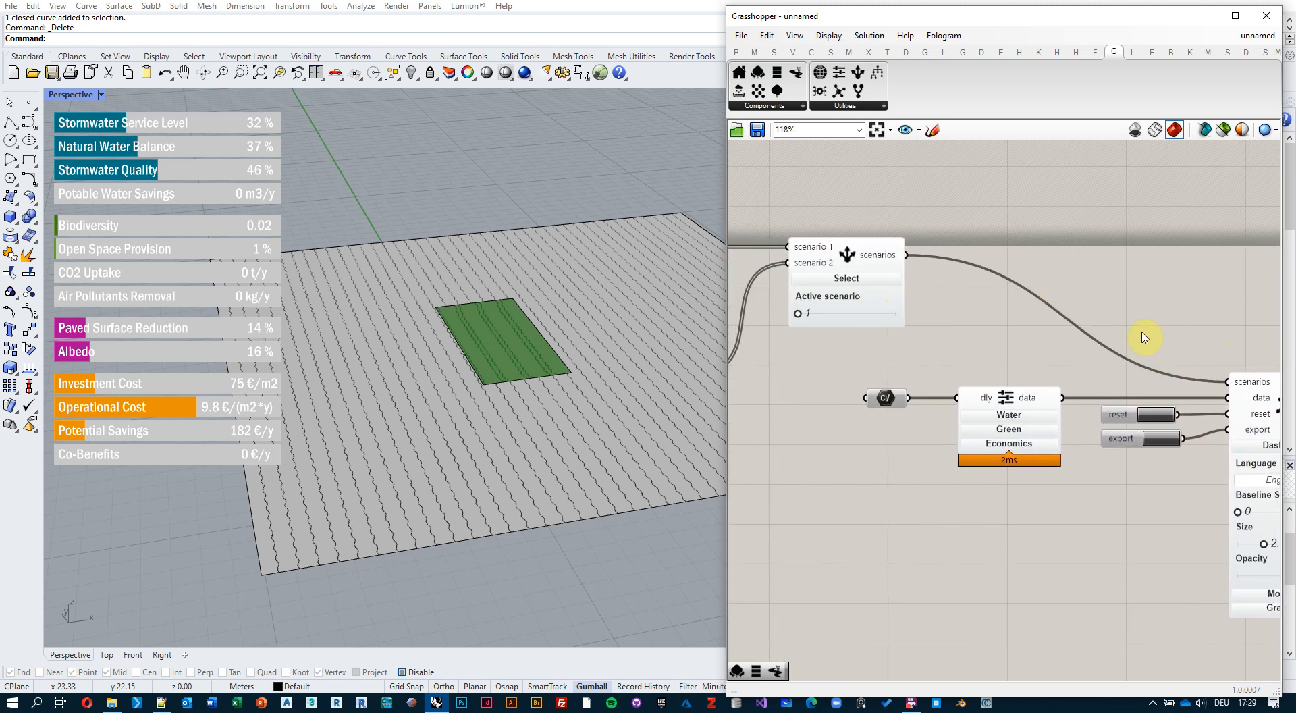
right_click_drag(1232, 361, 1175, 351)
left_click_drag(791, 243, 917, 251)
left_click(1068, 207)
right_click_drag(1139, 334, 1053, 314)
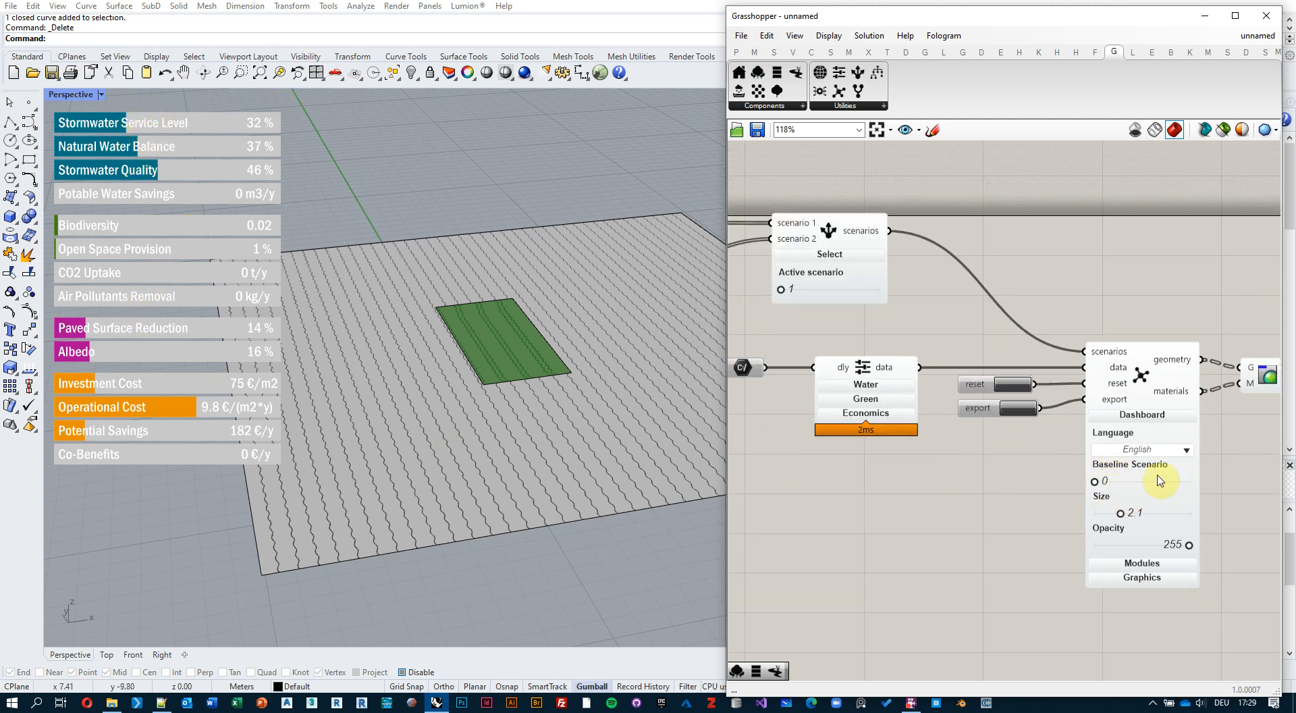
left_click_drag(1128, 483, 1149, 484)
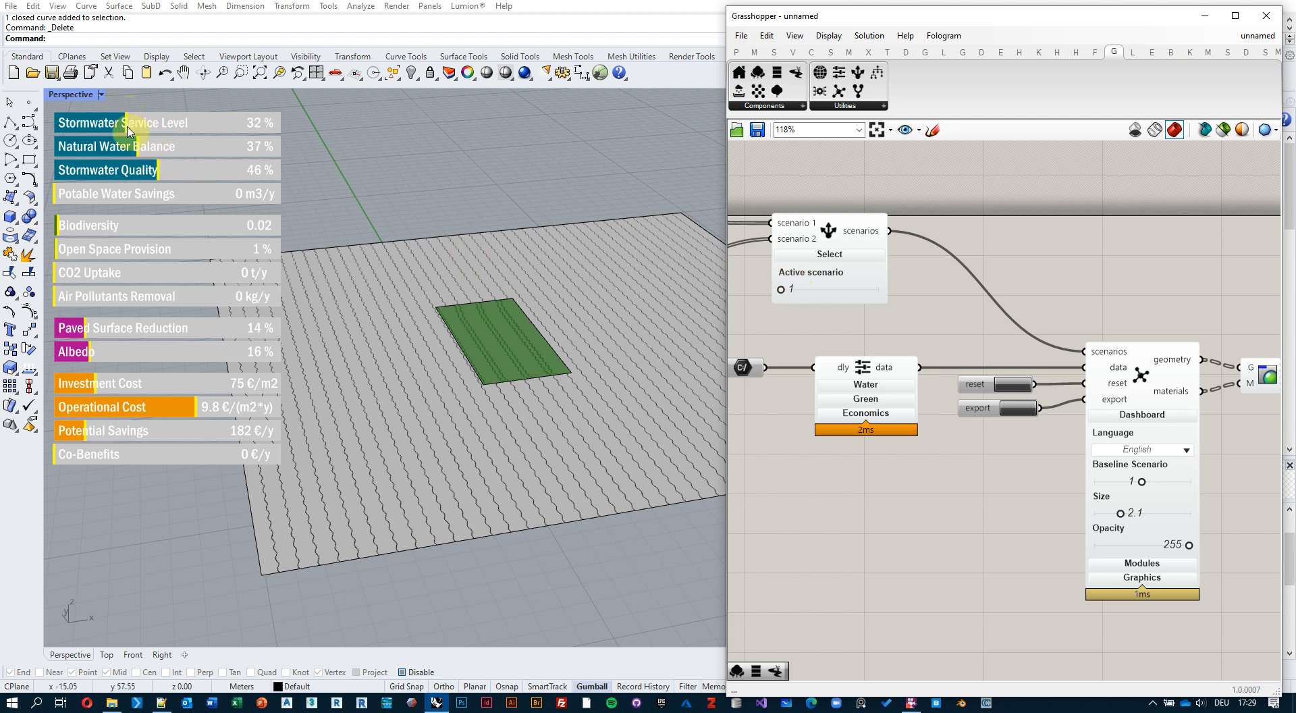
Step: Expand the Stormwater Quality indicator, and with the active scenario set to 2 also expand Stormwater Service Level
left_click(159, 177)
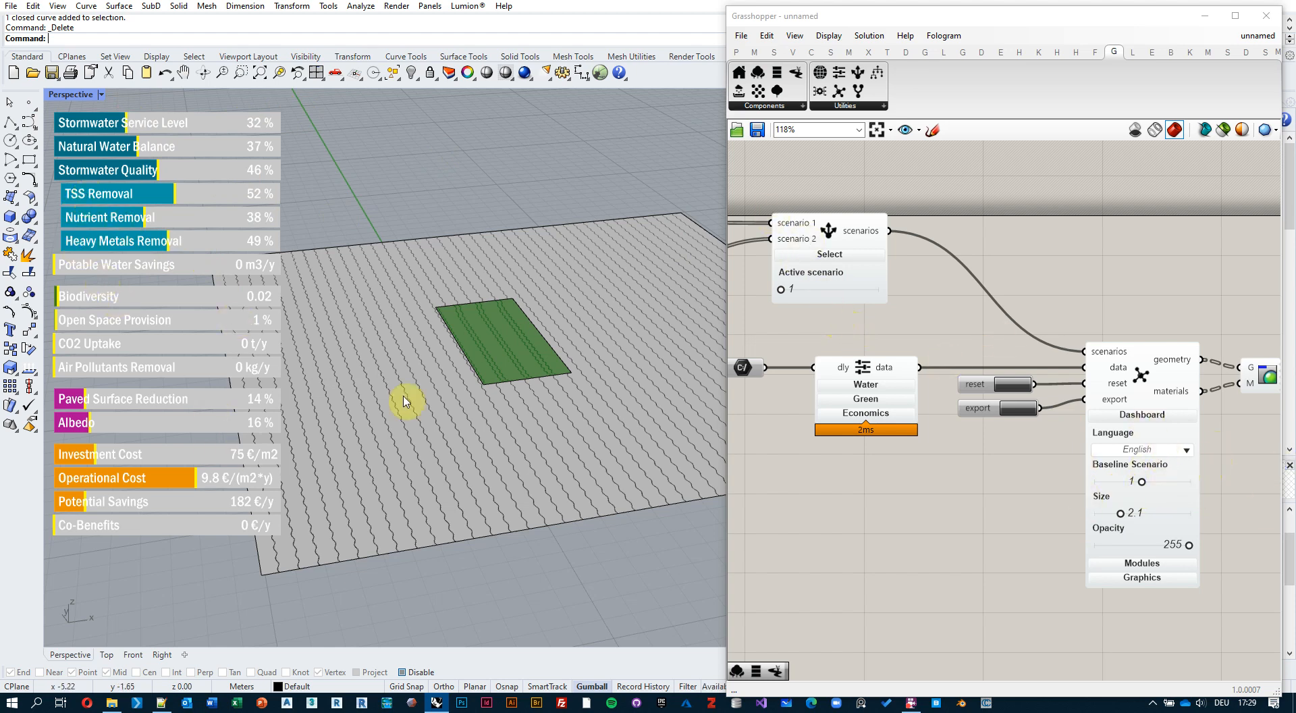
left_click(783, 290)
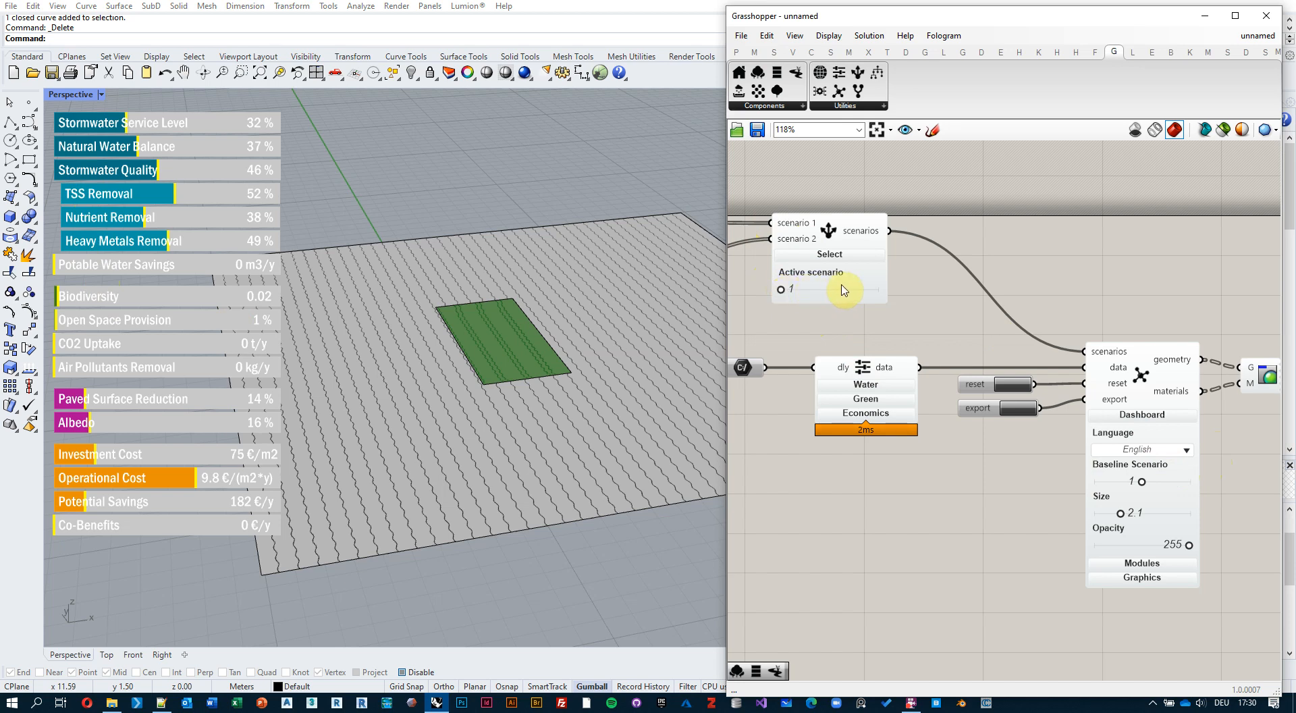
left_click_drag(844, 290, 907, 291)
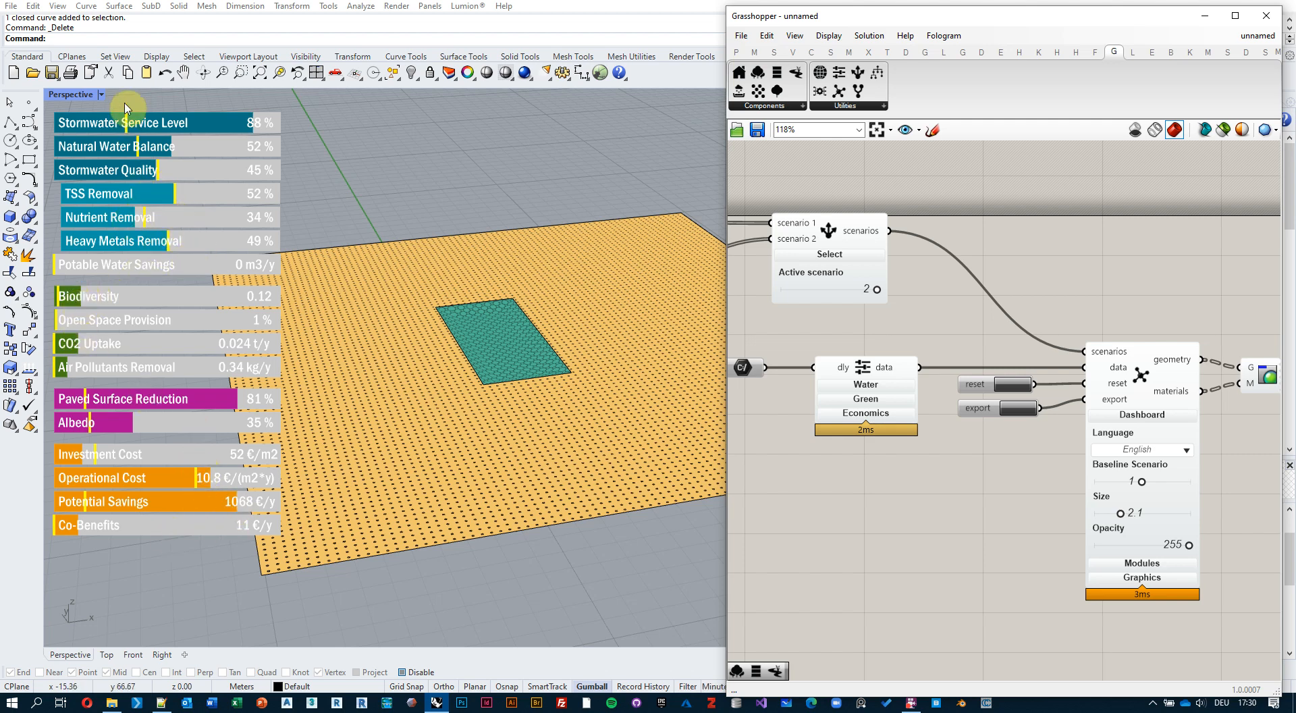
left_click(153, 126)
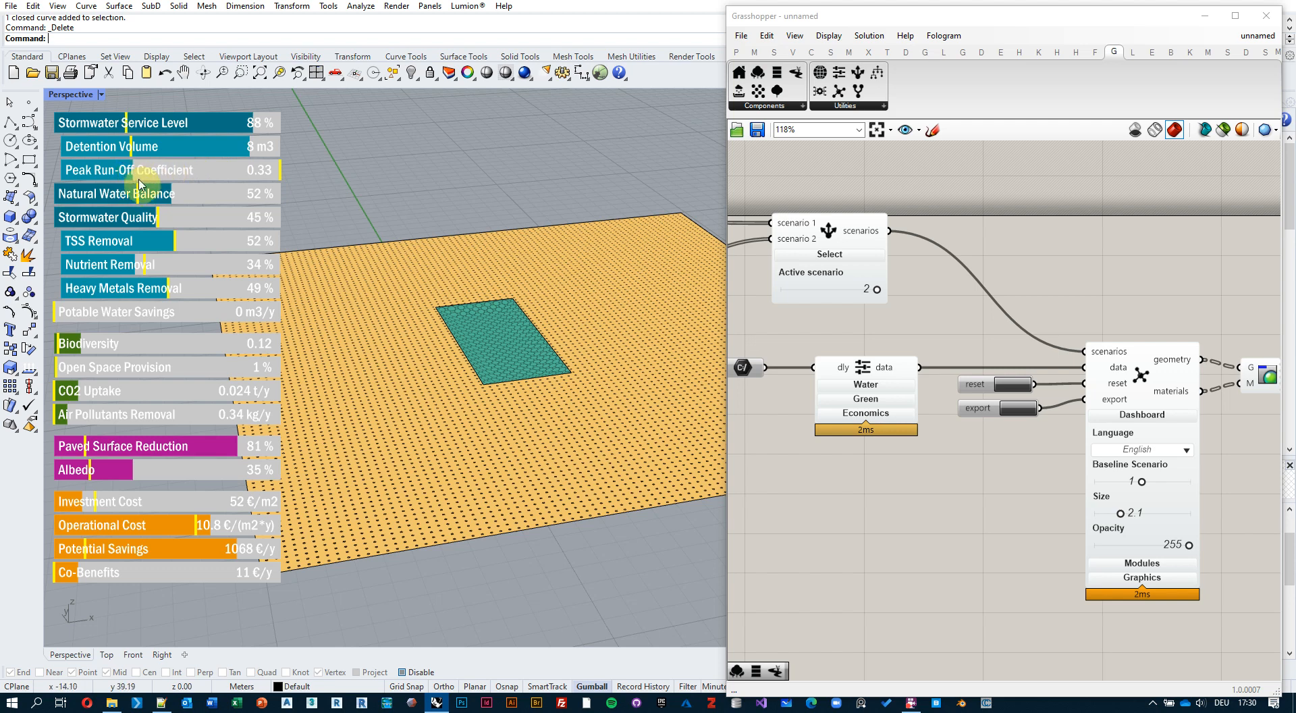
Step: Switch the active scenario to 1 and back to 2 to compare the dashboard indicators
left_click_drag(875, 291, 848, 295)
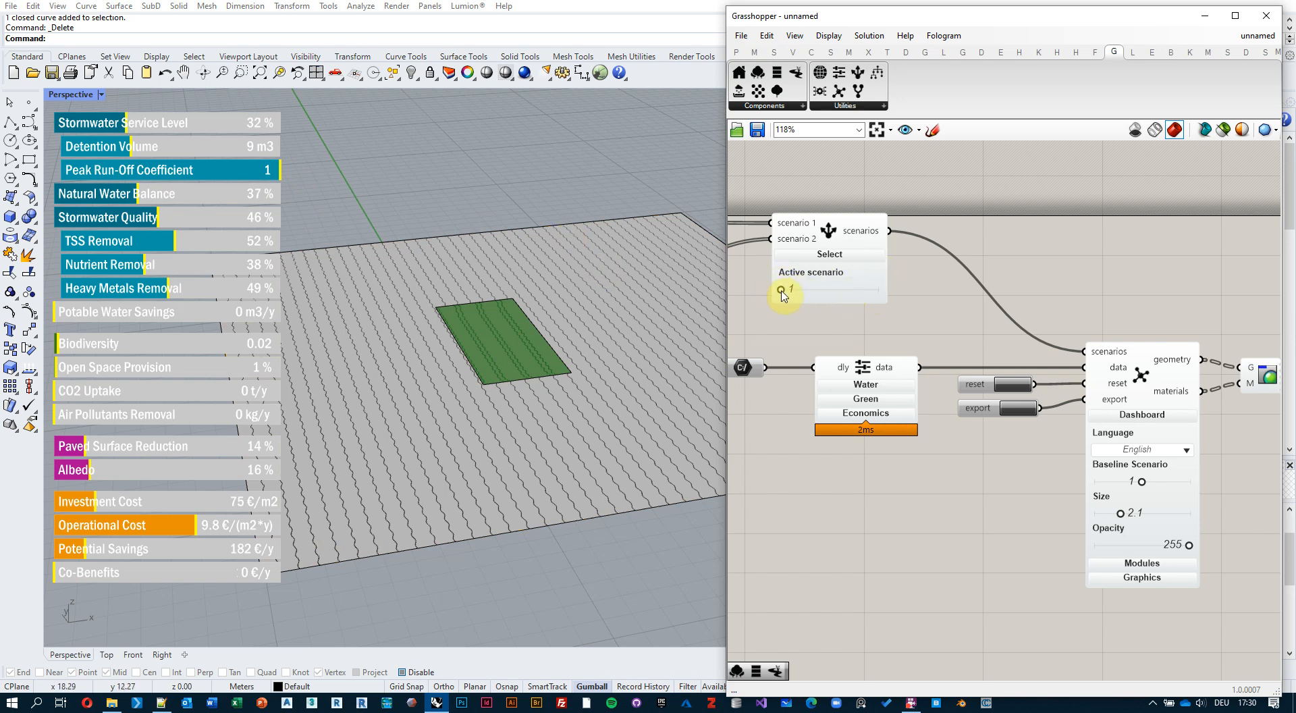
left_click_drag(781, 290, 735, 290)
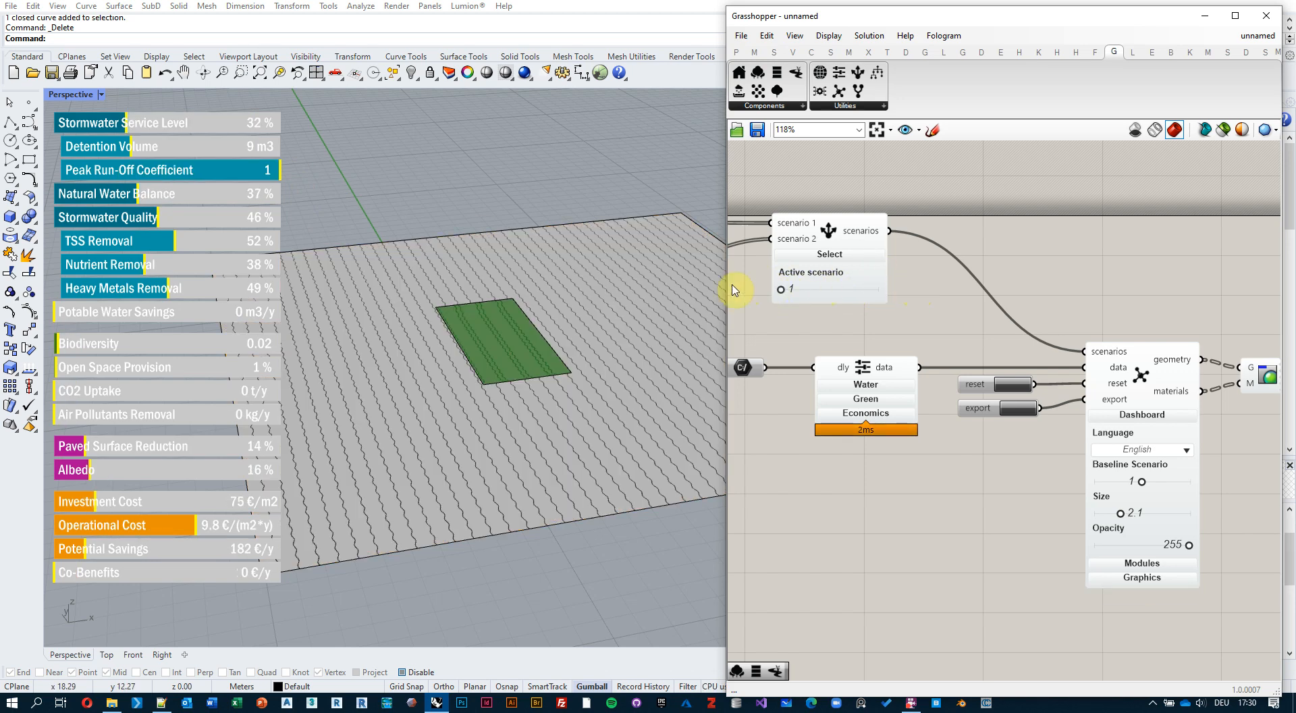
left_click_drag(889, 293, 904, 290)
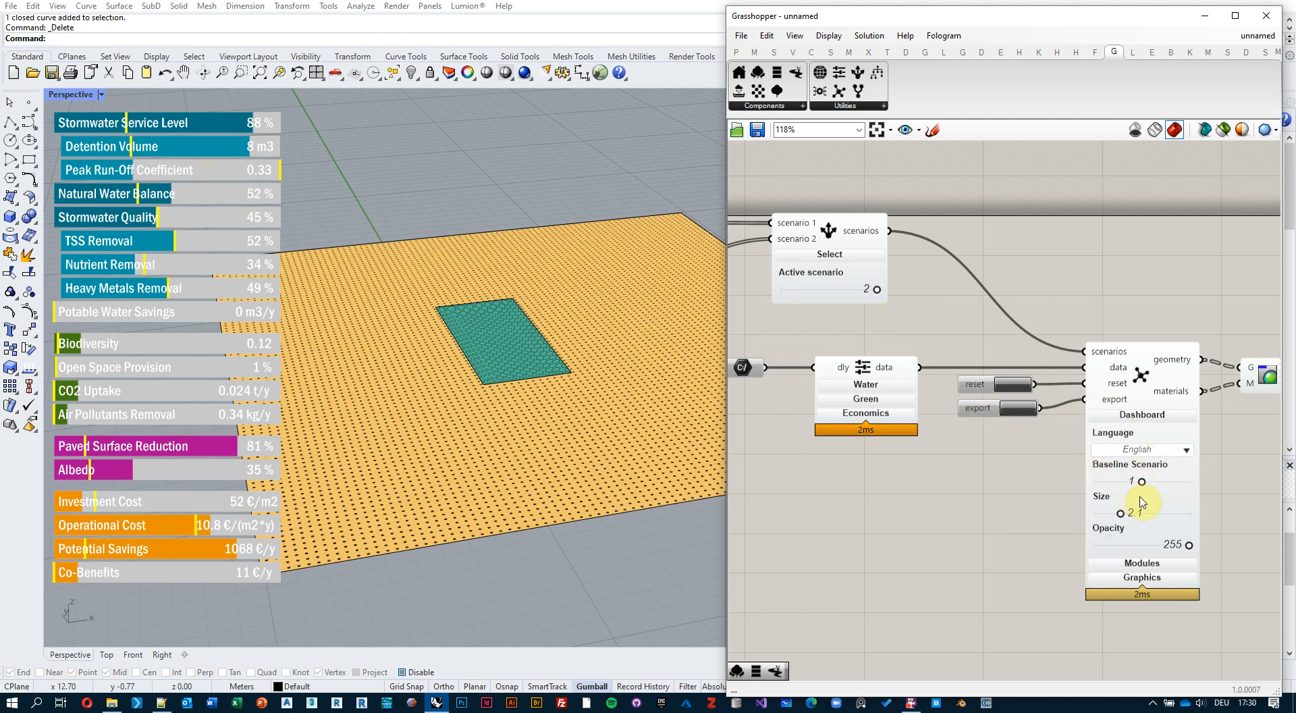
Step: Try the dashboard's Baseline Scenario at 0 and at 2
left_click_drag(1141, 481, 1086, 484)
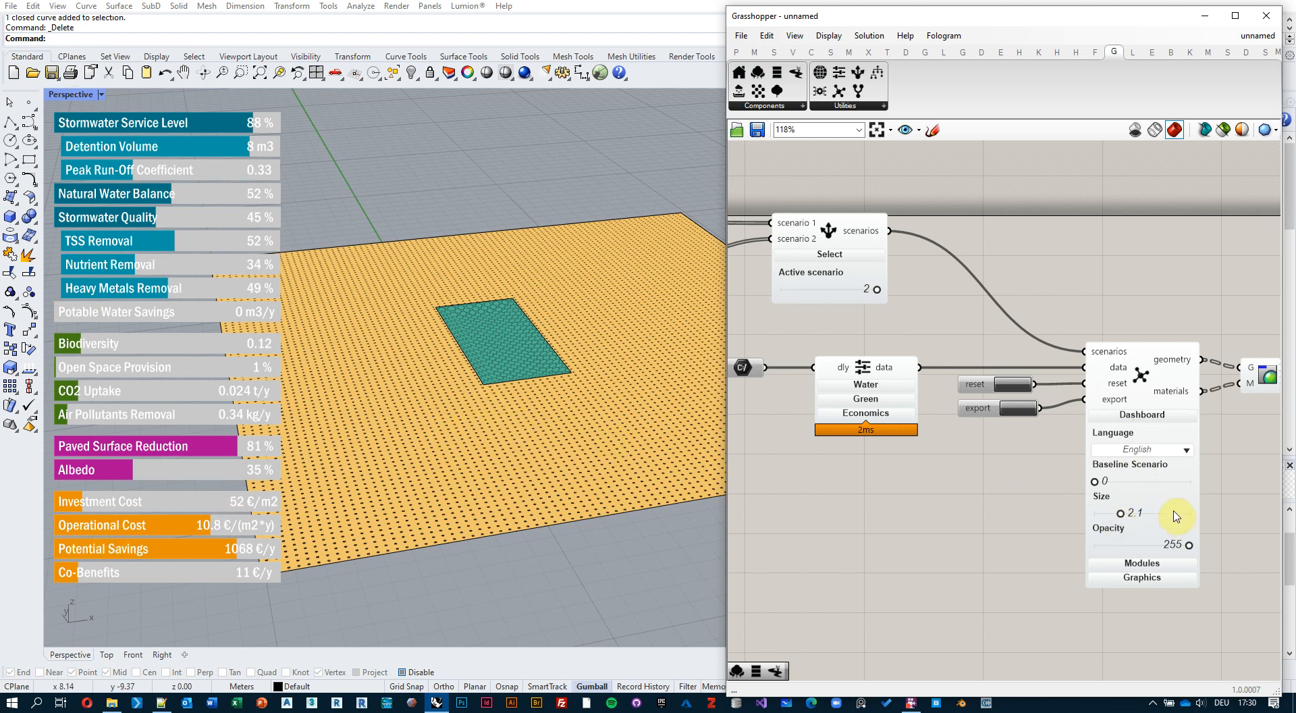
left_click_drag(1094, 482, 1200, 481)
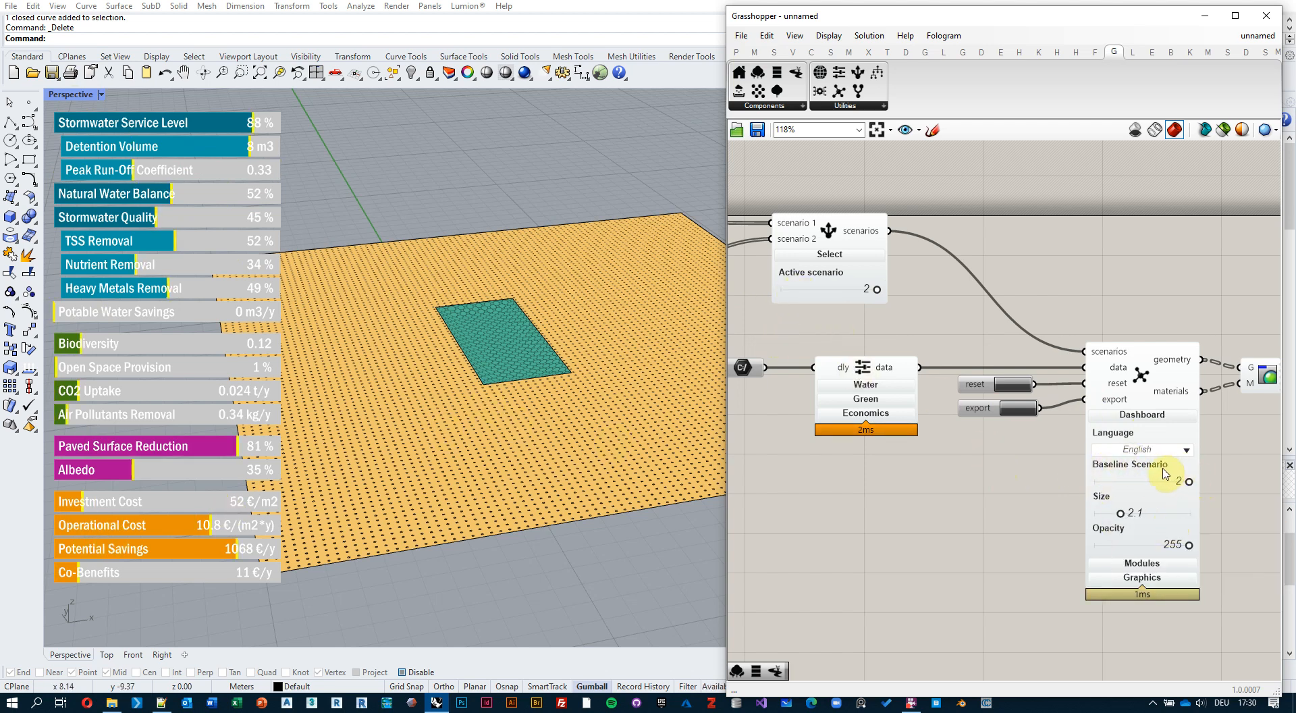
Step: Switch the active scenario to 1 and set the dashboard's Baseline Scenario to 0
left_click(871, 288)
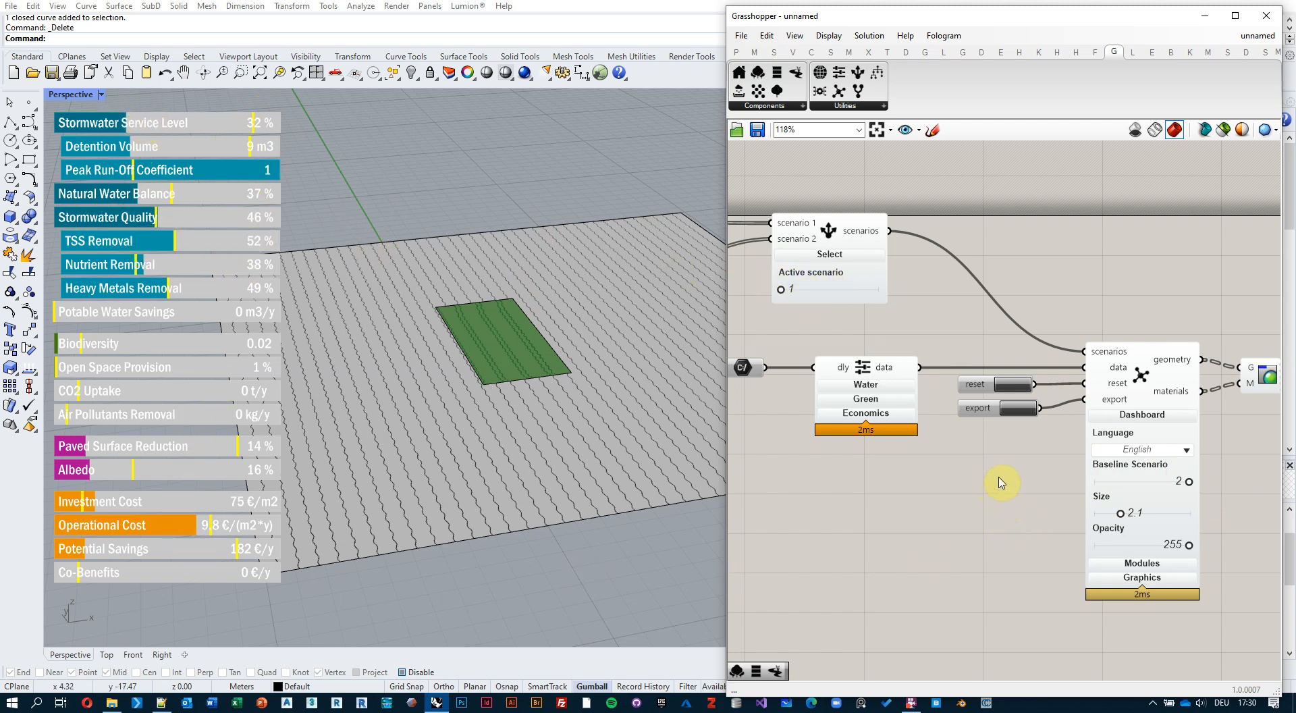
right_click_drag(1001, 482, 974, 475)
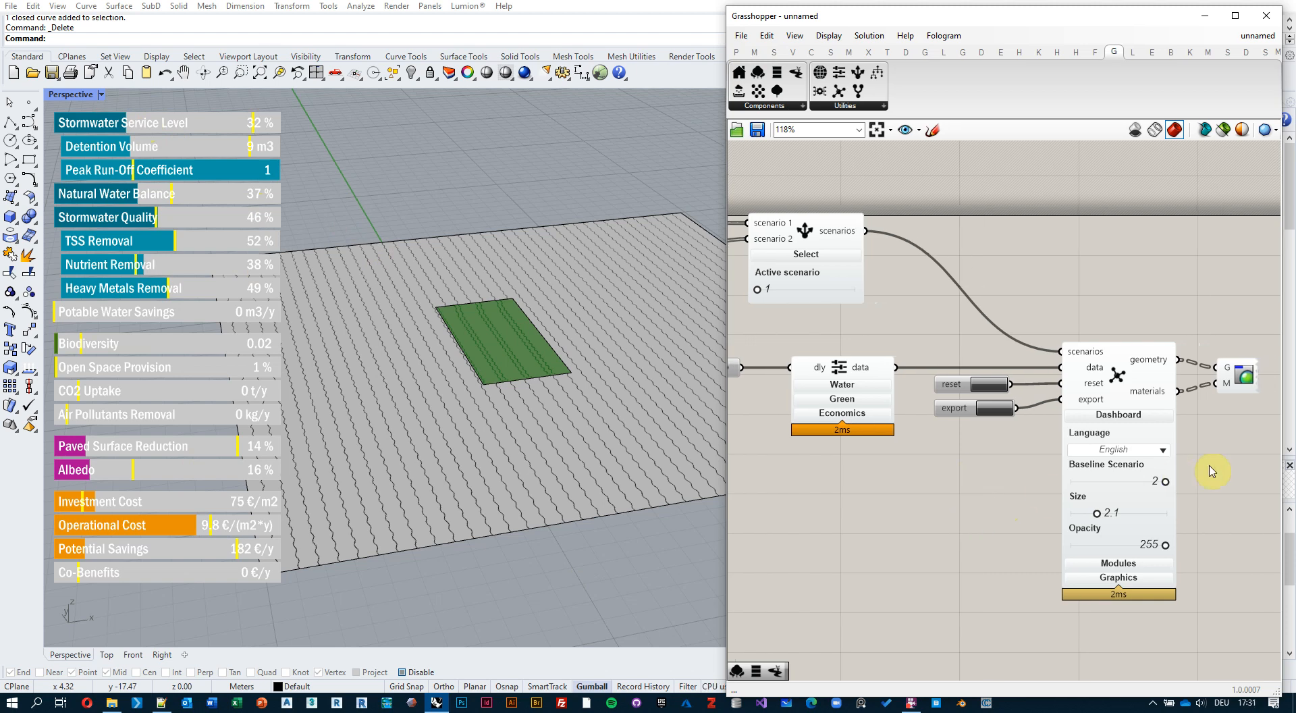
left_click_drag(1165, 483, 894, 481)
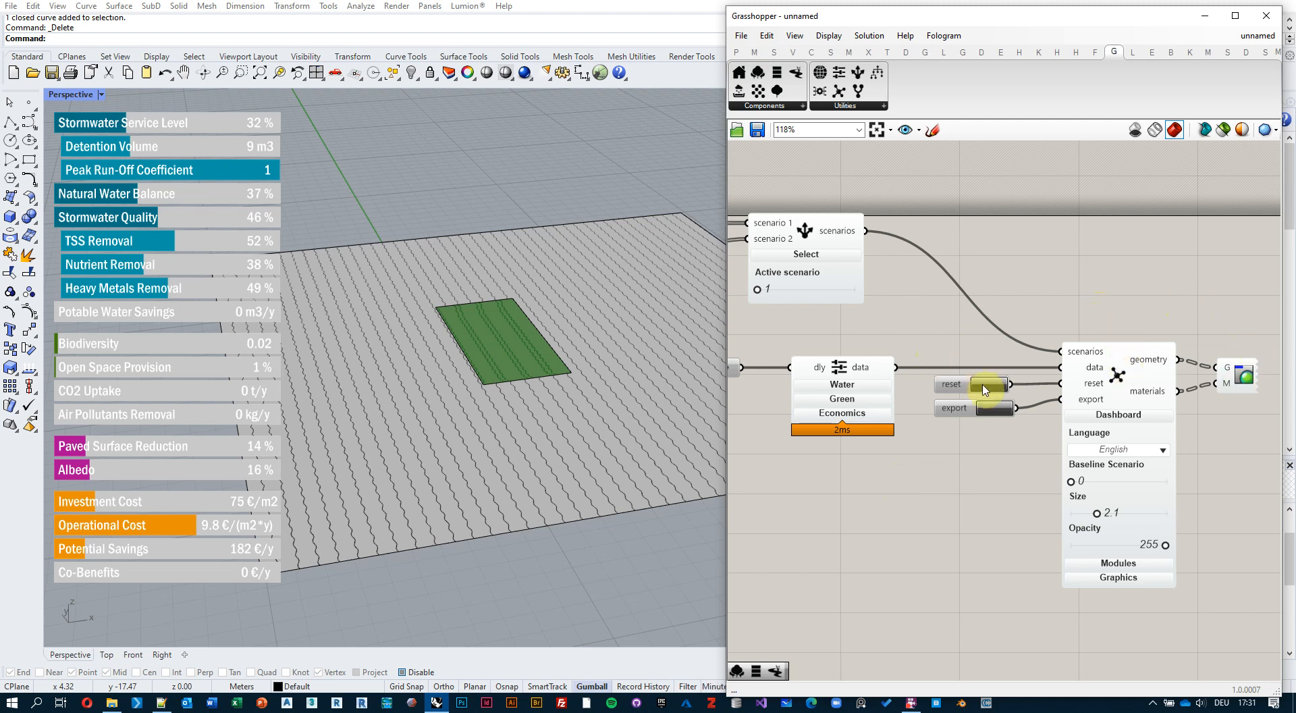
Step: Move the green detention area's outline to another spot within the paved surface and deselect it
right_click_drag(432, 371, 569, 362)
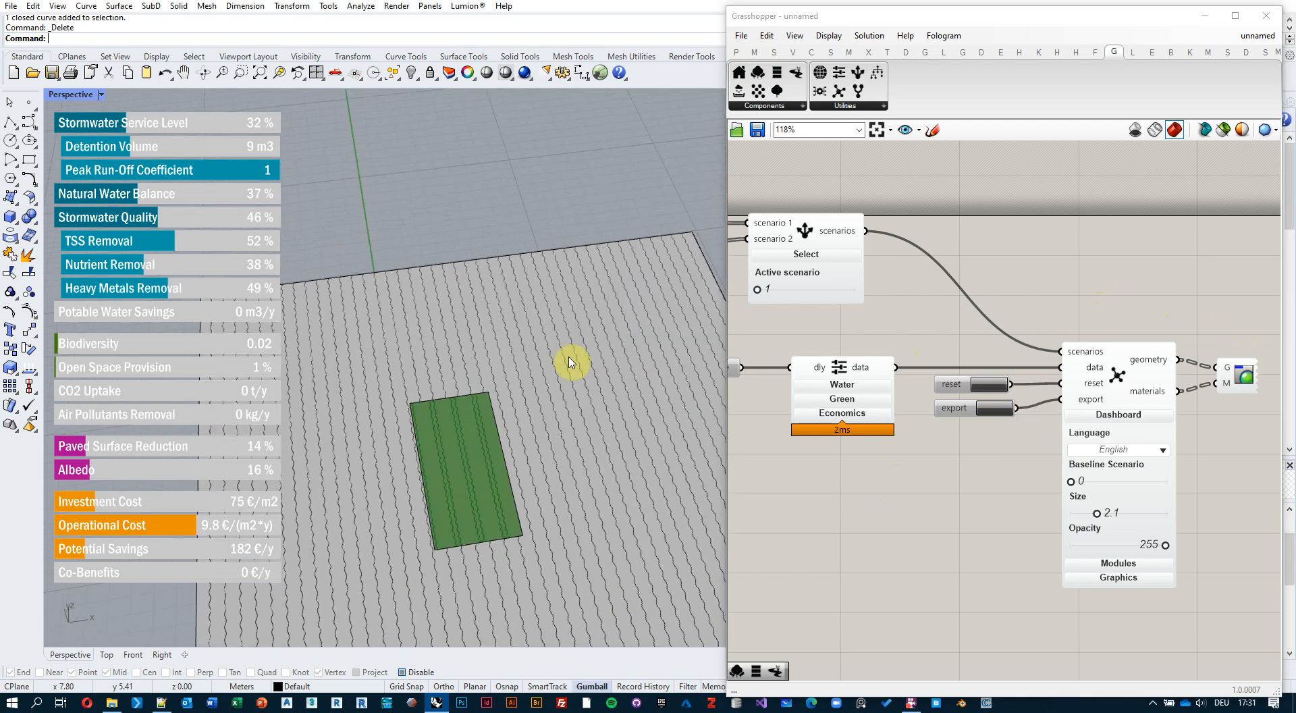
left_click(493, 414)
scroll(519, 436, "down", 4)
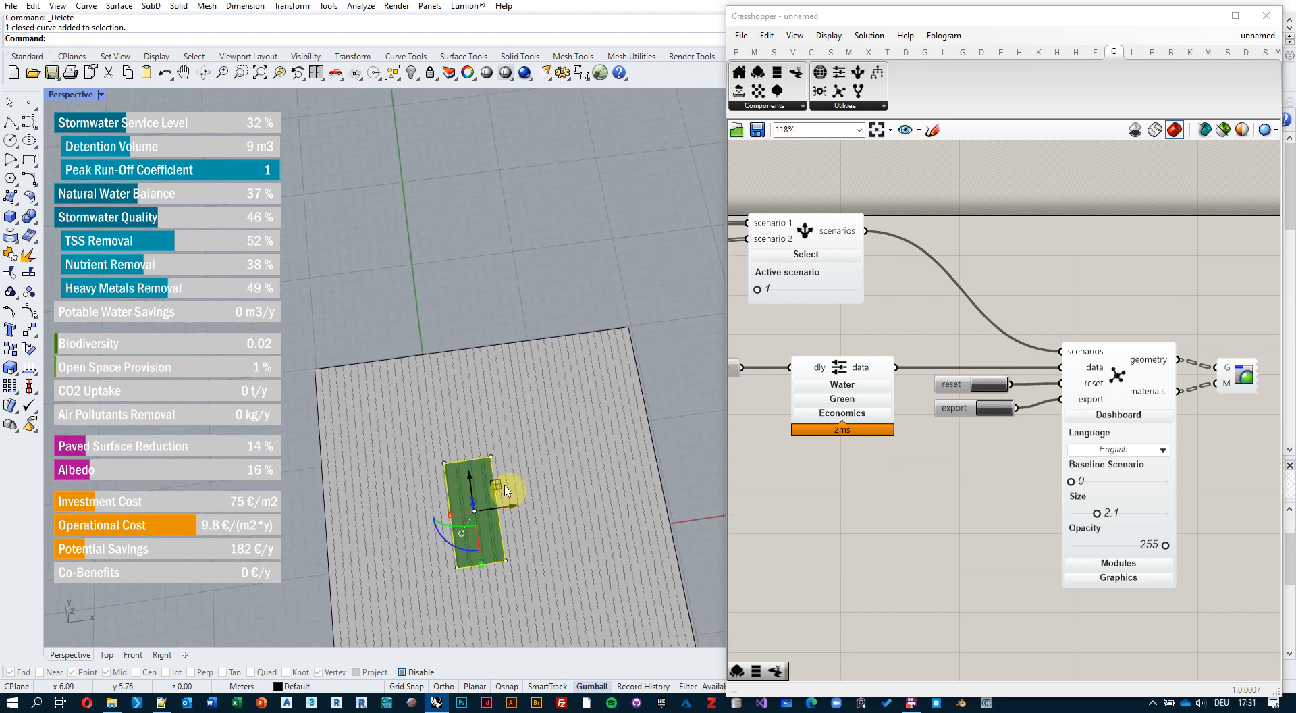
mouse_move(507, 491)
left_mouse_down()
mouse_move(498, 338)
mouse_move(540, 449)
left_mouse_up()
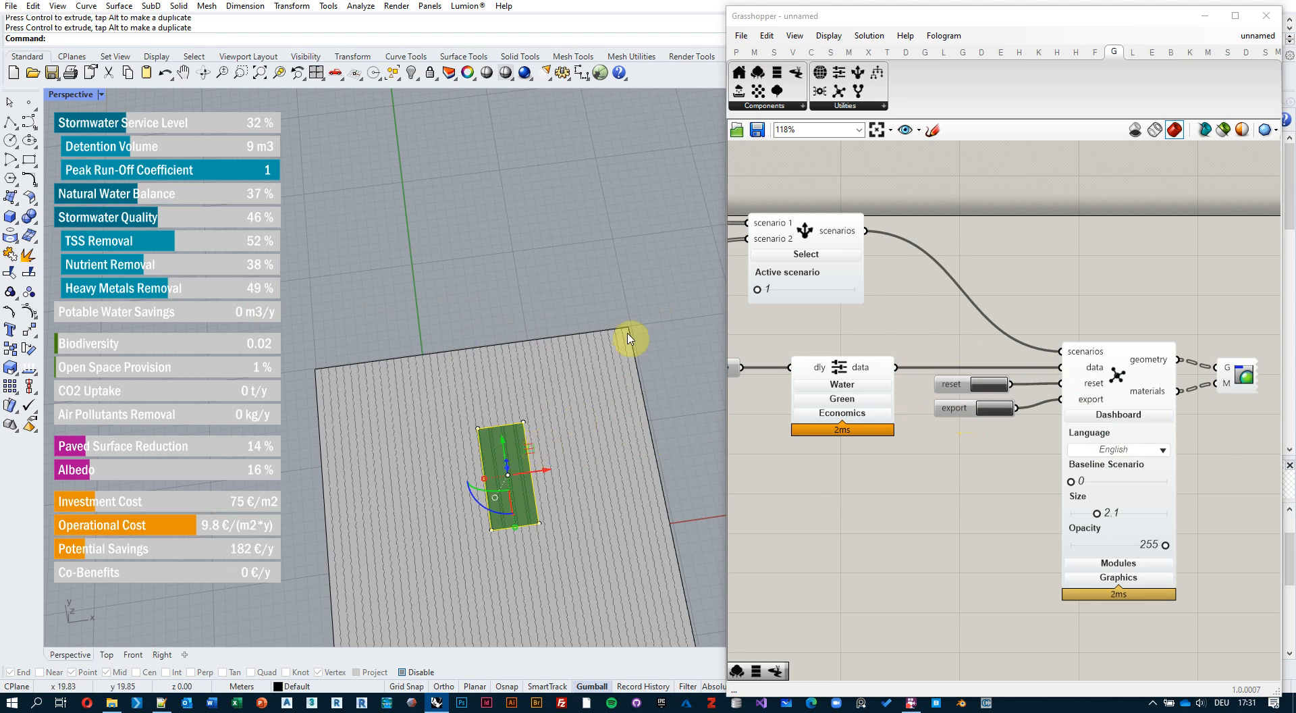
left_click(646, 290)
Step: Move the detention area's outline across the far edge of the paved surface and trigger the dashboard's reset
mouse_move(551, 420)
right_mouse_down()
mouse_move(549, 382)
mouse_move(573, 342)
right_mouse_up()
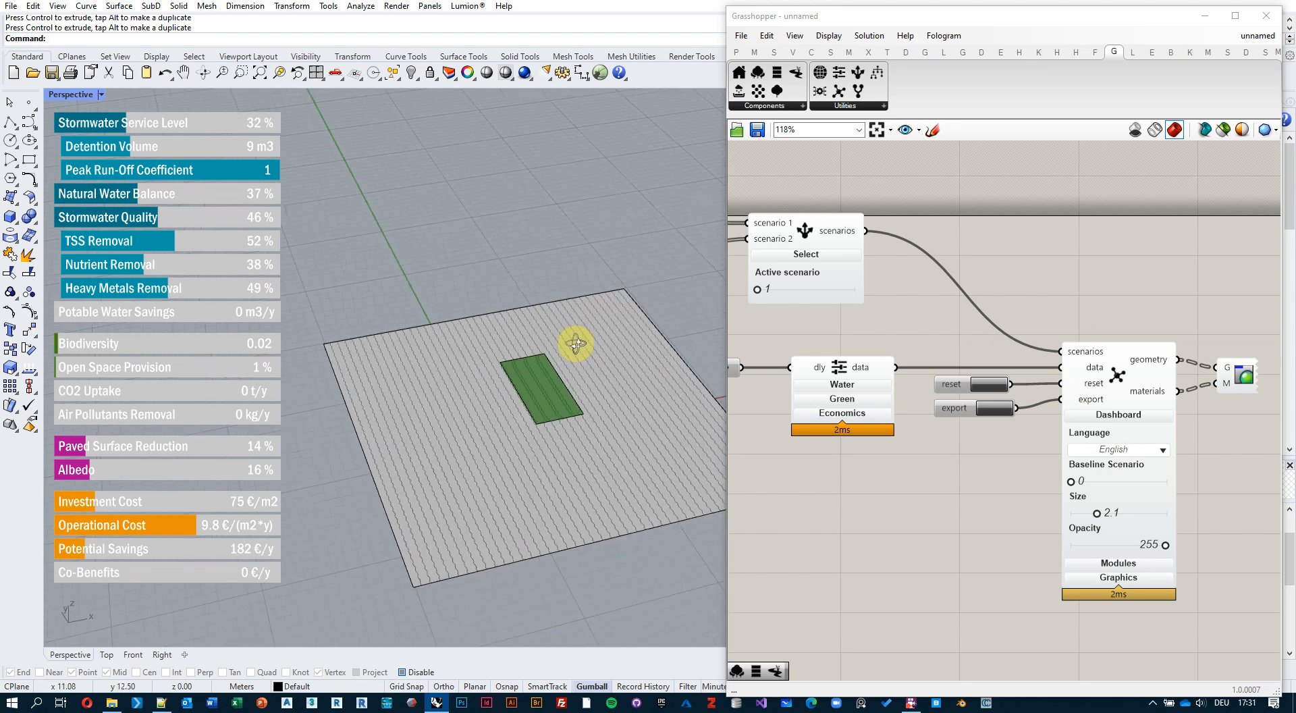
left_click(560, 375)
right_click_drag(560, 375, 545, 465)
left_click_drag(518, 462, 524, 345)
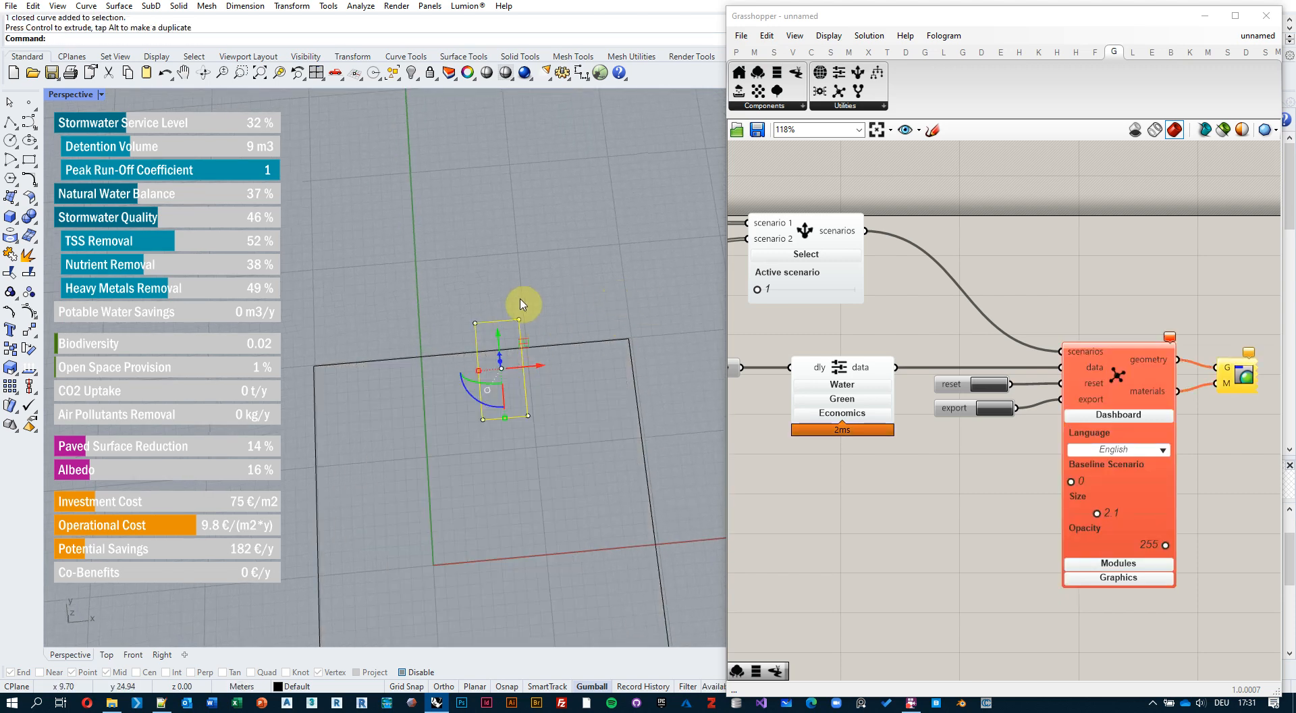
left_click(990, 388)
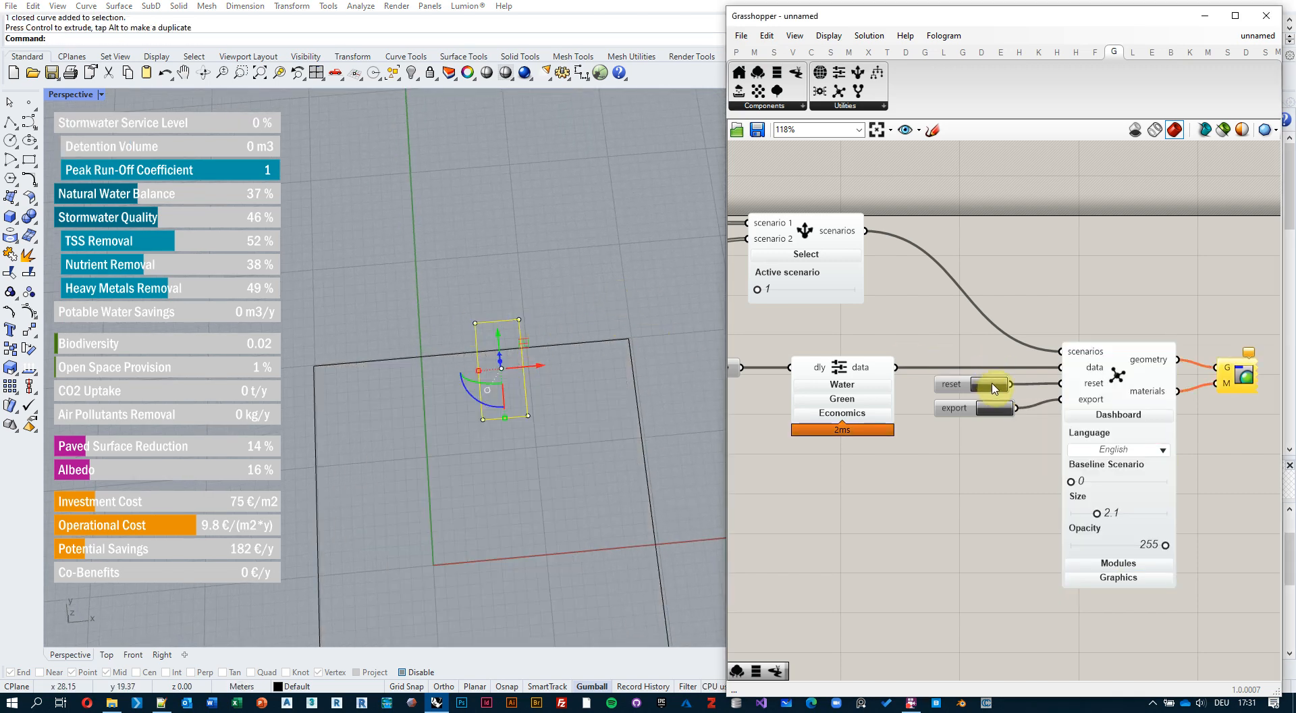
Step: Move the detention area's outline back fully inside the paved surface and reset the dashboard component
right_click_drag(598, 351, 529, 382)
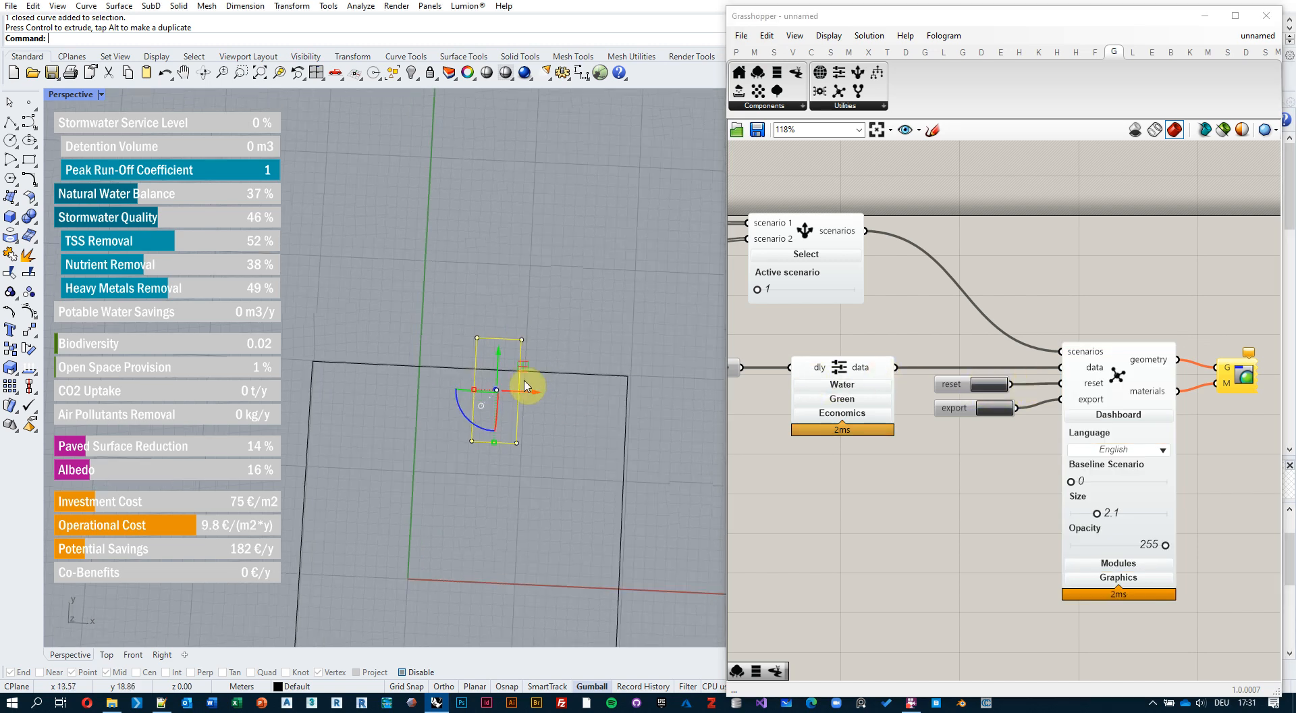
left_click_drag(528, 364, 522, 449)
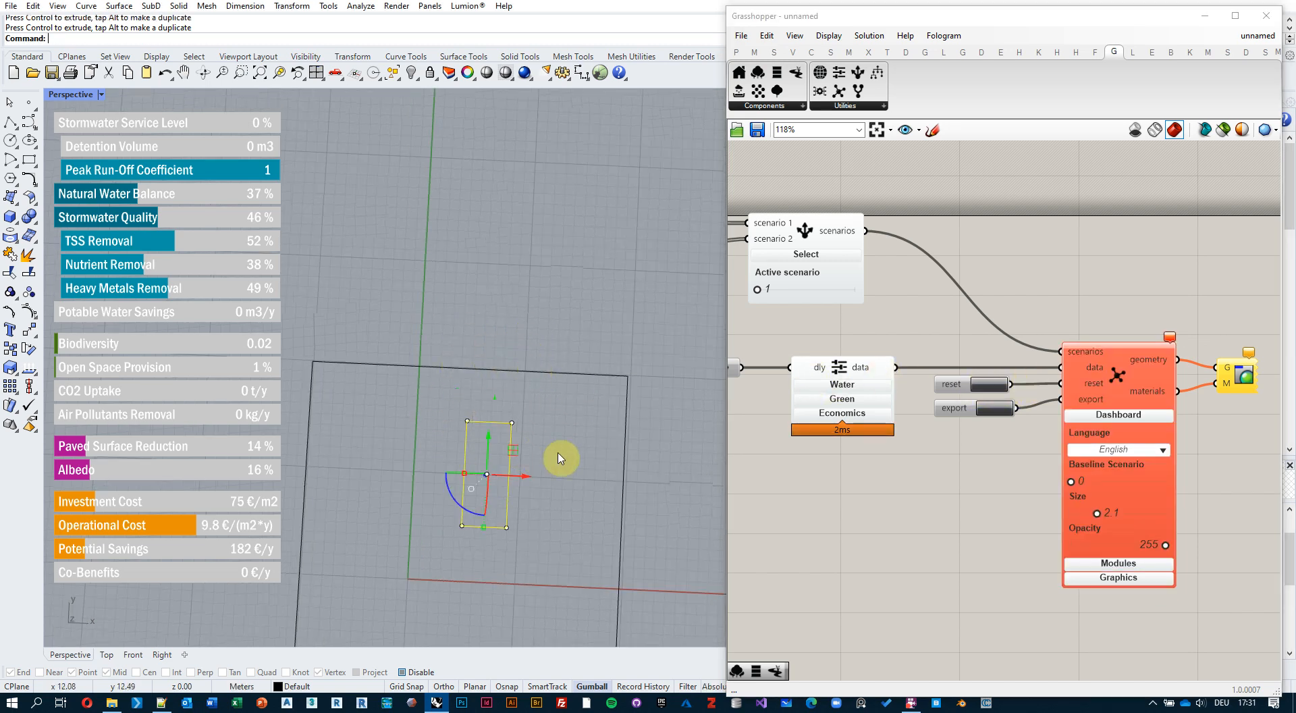
right_click_drag(586, 452, 631, 345)
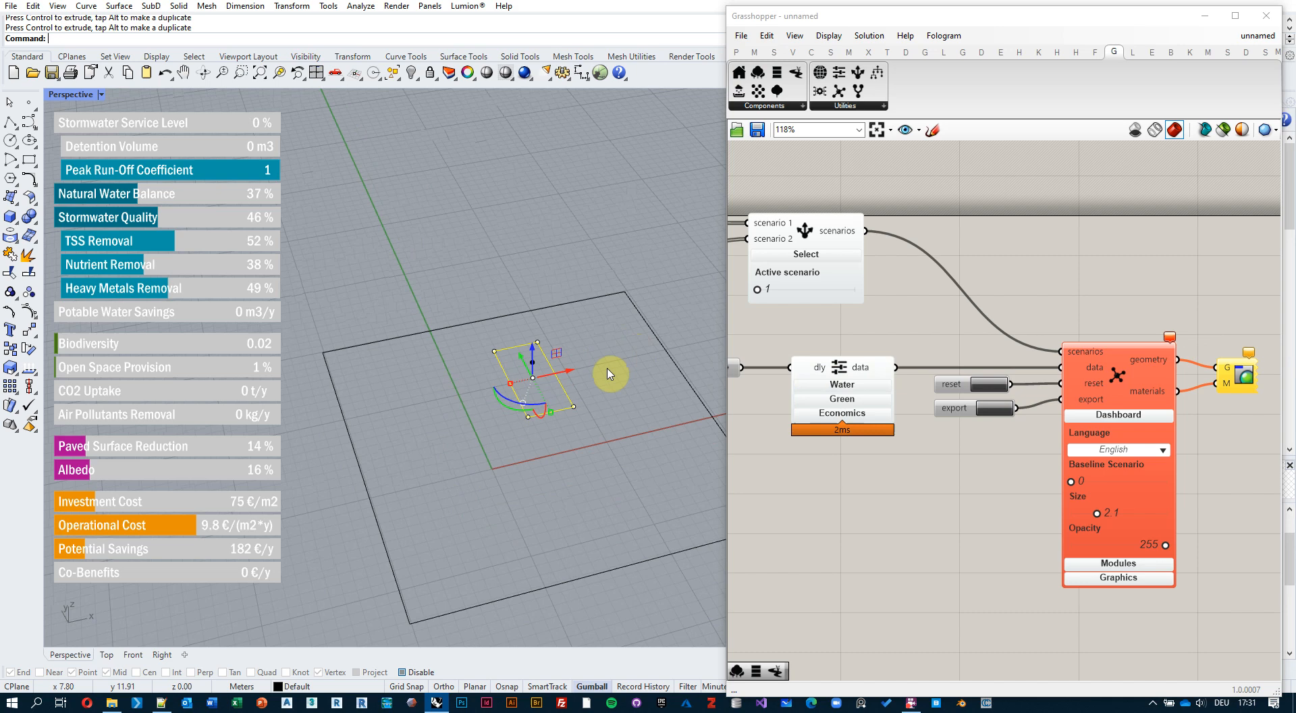
left_click(989, 386)
mouse_move(557, 419)
right_mouse_down()
mouse_move(564, 376)
mouse_move(619, 286)
mouse_move(454, 336)
right_mouse_up()
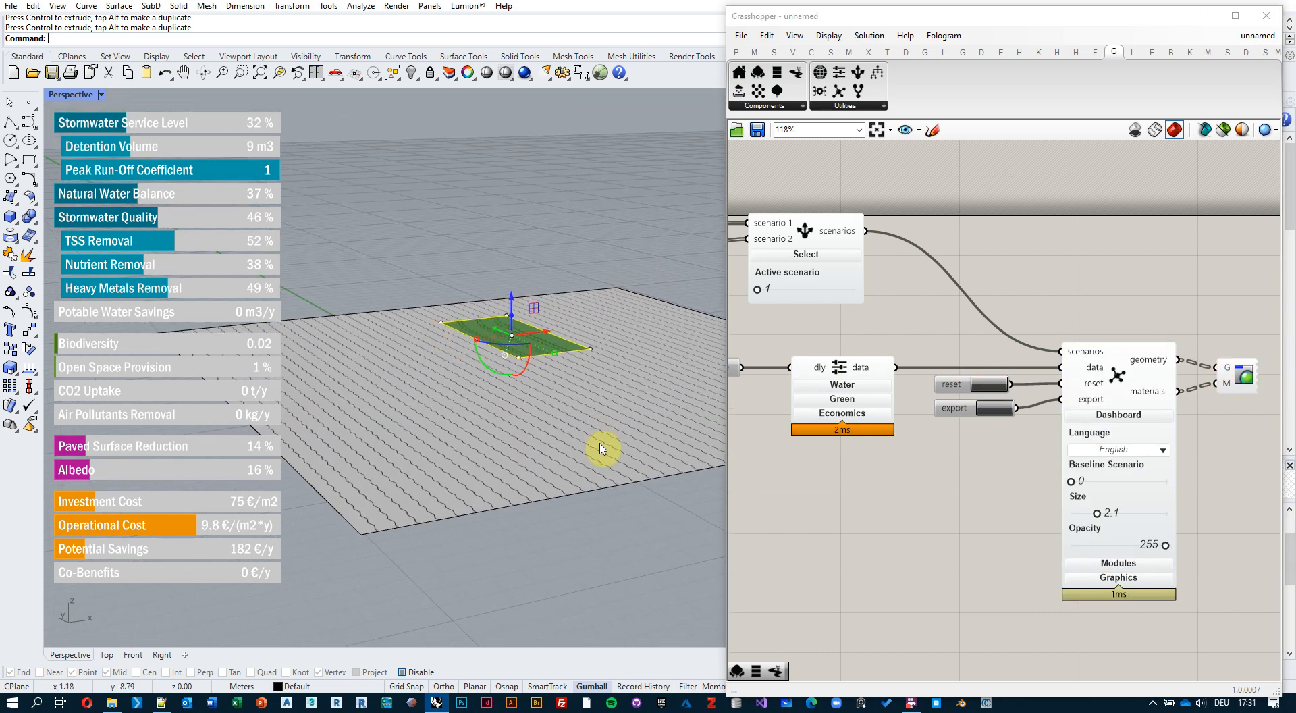